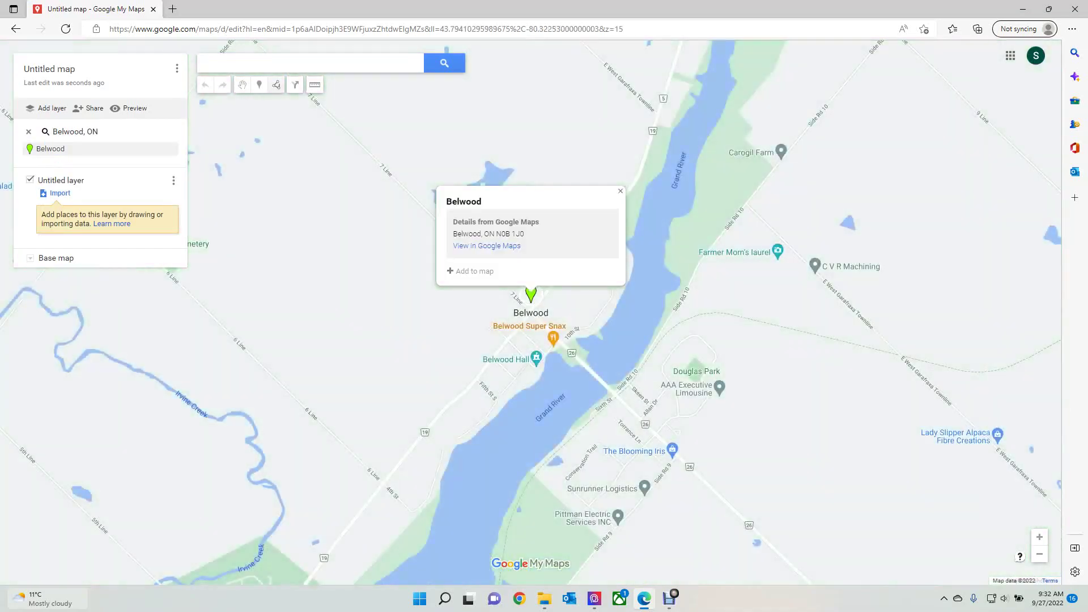
# - Dismiss the Belwood place details and centre the map on Lake Belwood south of the town
pyautogui.click(620, 191)
pyautogui.moveTo(485, 452); pyautogui.dragTo(538, 234)
pyautogui.scroll(-1, 568, 248)
pyautogui.scroll(-2, 571, 246)
pyautogui.scroll(2, 565, 196)
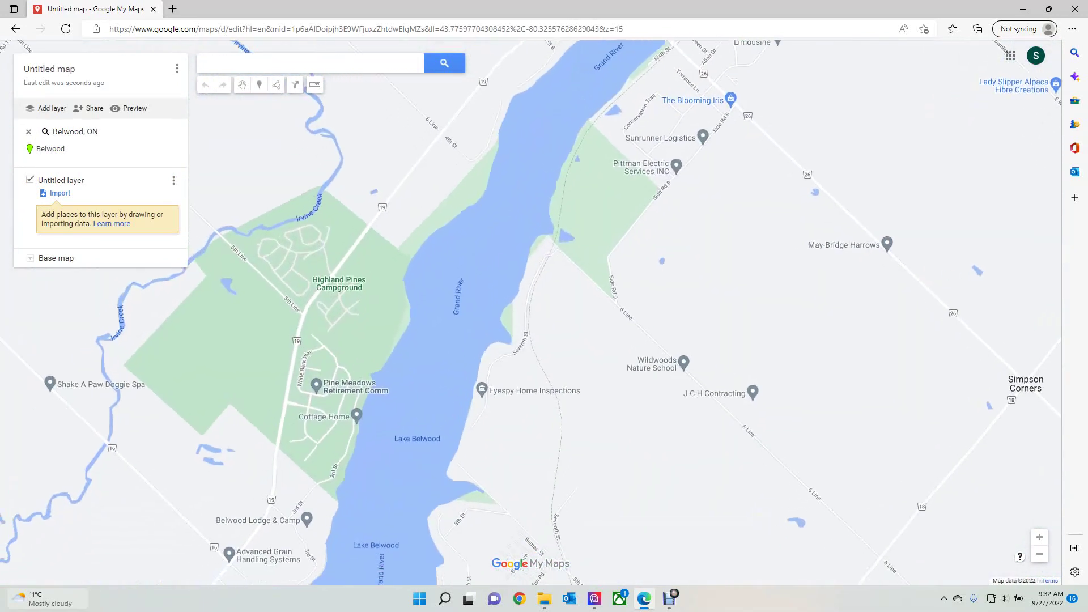
pyautogui.click(177, 68)
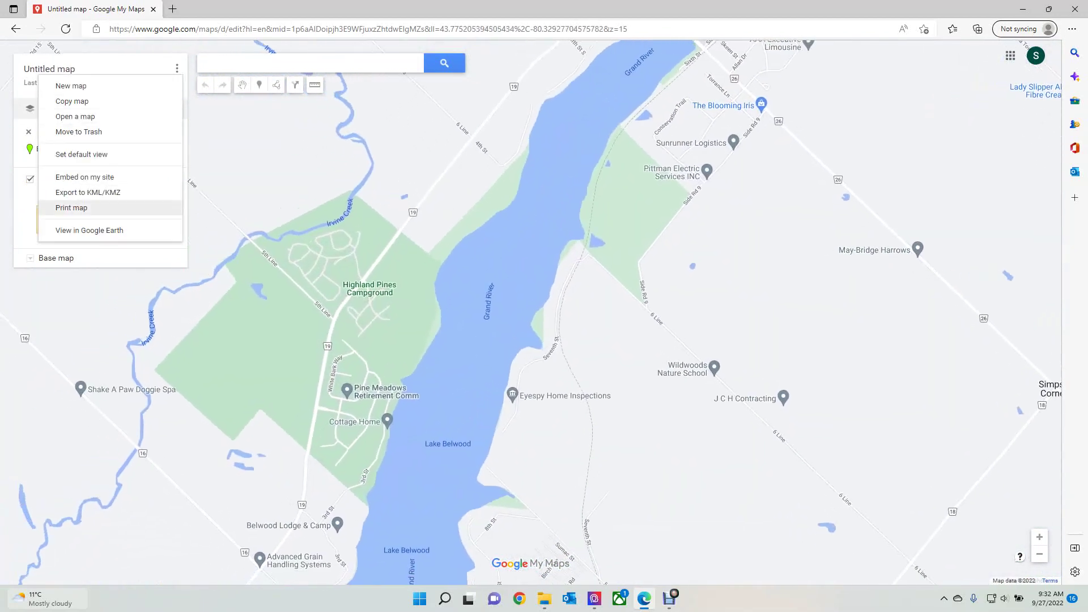
pyautogui.click(62, 208)
pyautogui.click(550, 377)
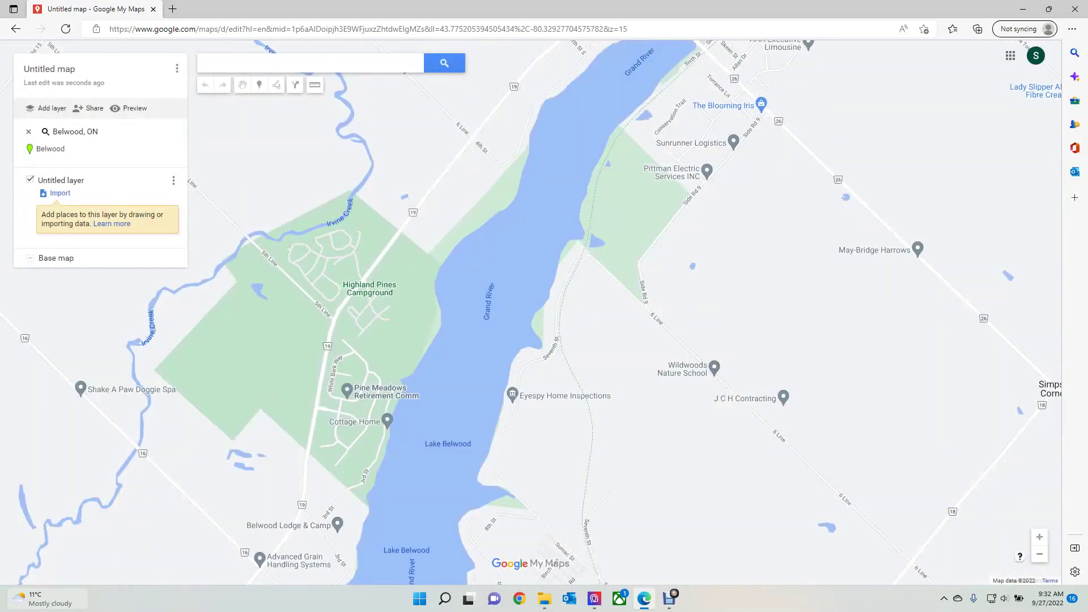
# - Generate a Letter-size portrait print of the map with Image output, and close the generated page
pyautogui.click(177, 69)
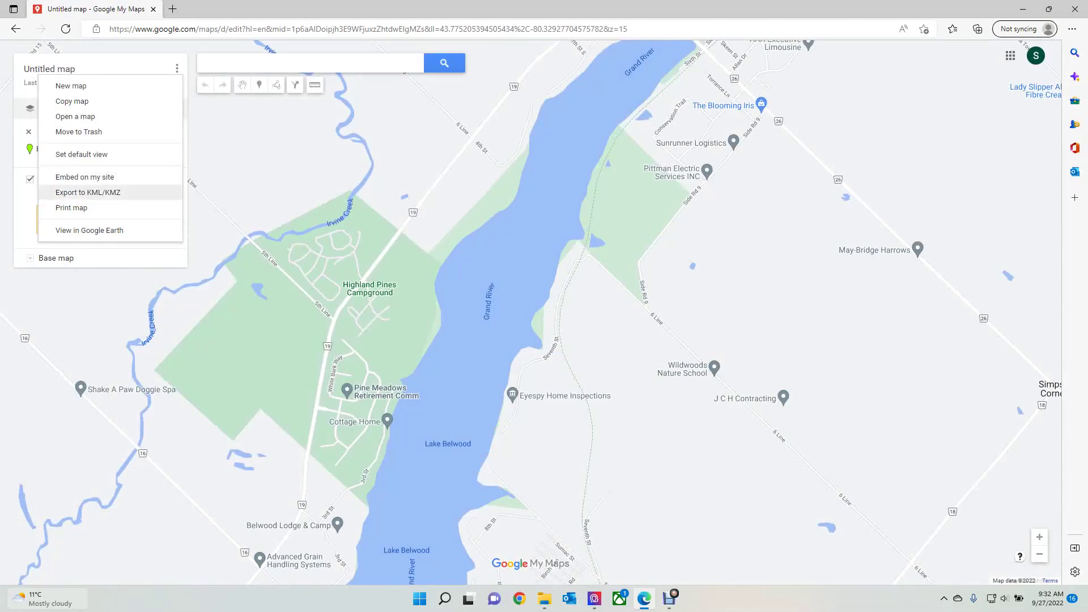
pyautogui.click(71, 208)
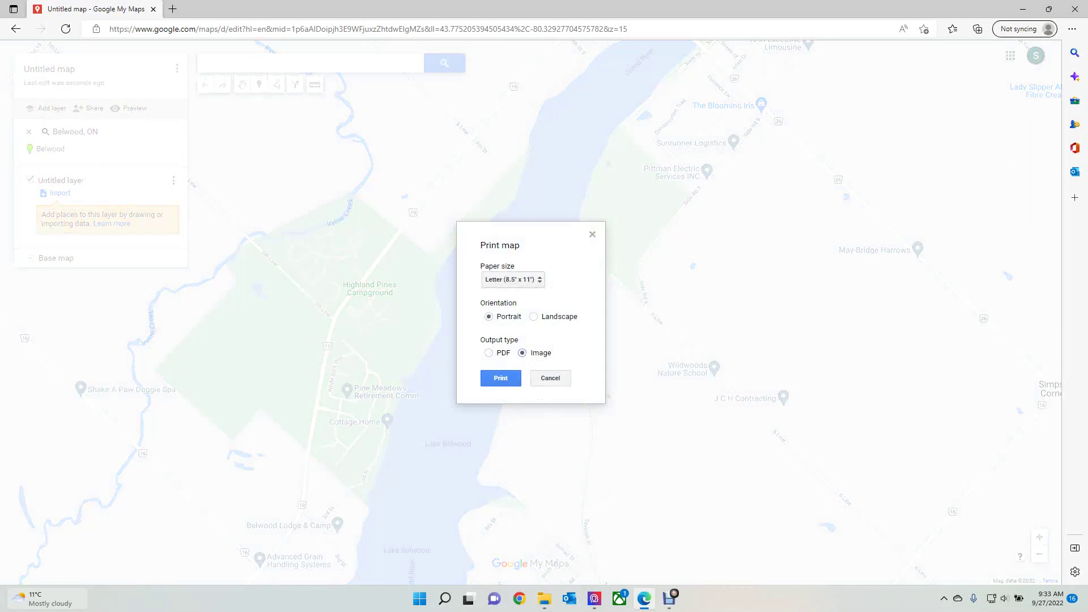
pyautogui.click(501, 378)
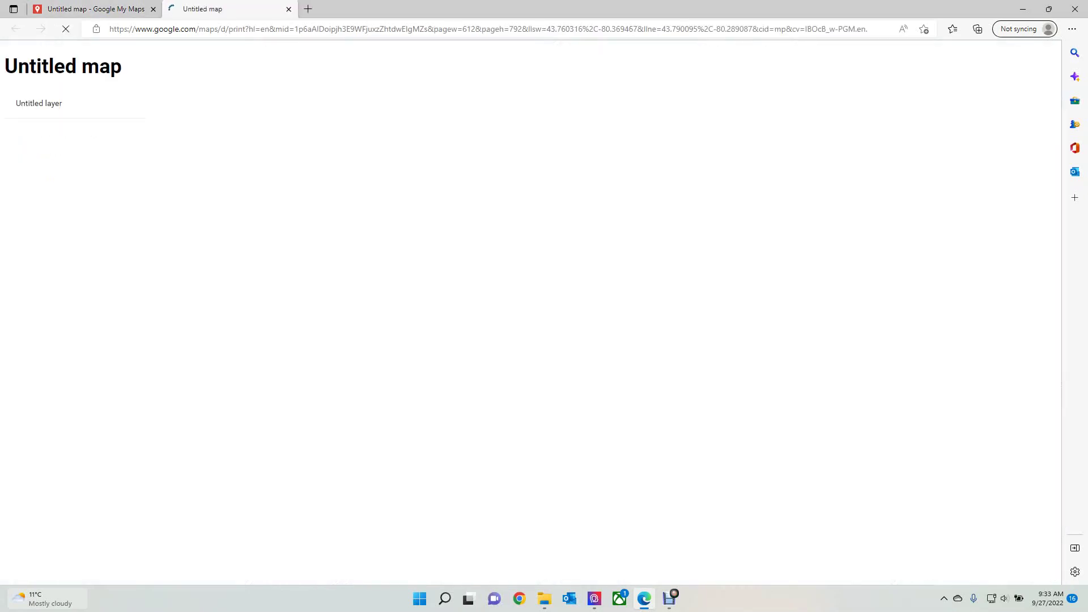
pyautogui.press('Escape')
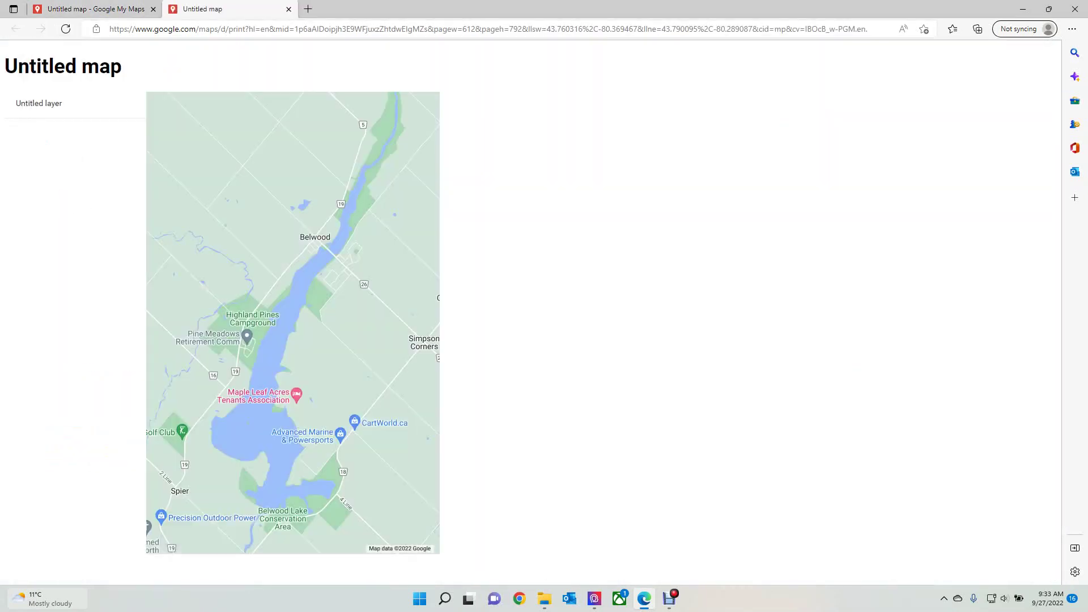
pyautogui.click(288, 9)
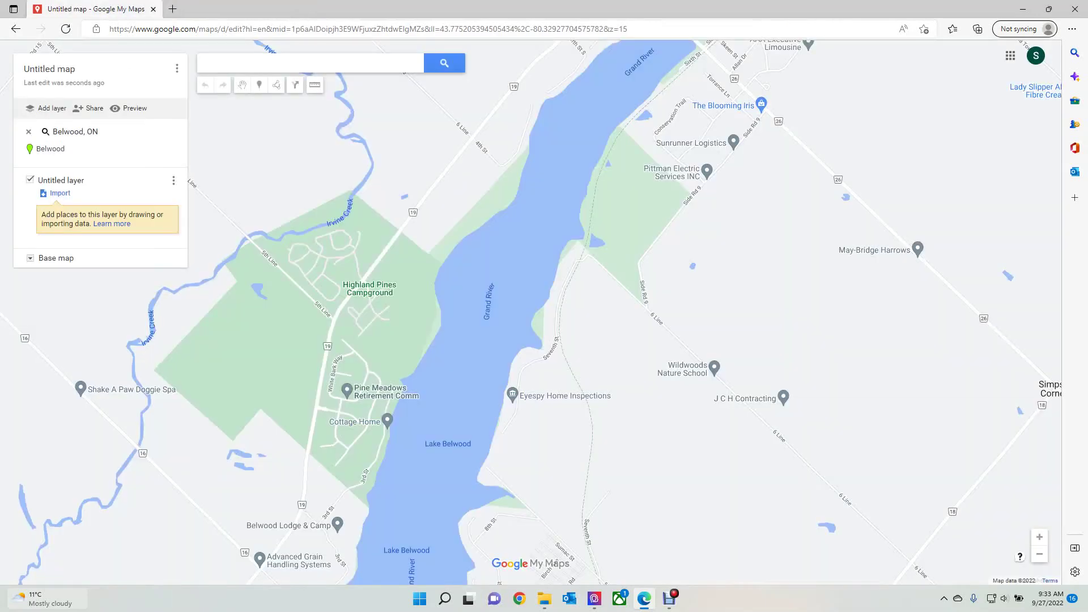
# - Change the base map to the dark blue-grey style and close the style choices
pyautogui.click(30, 257)
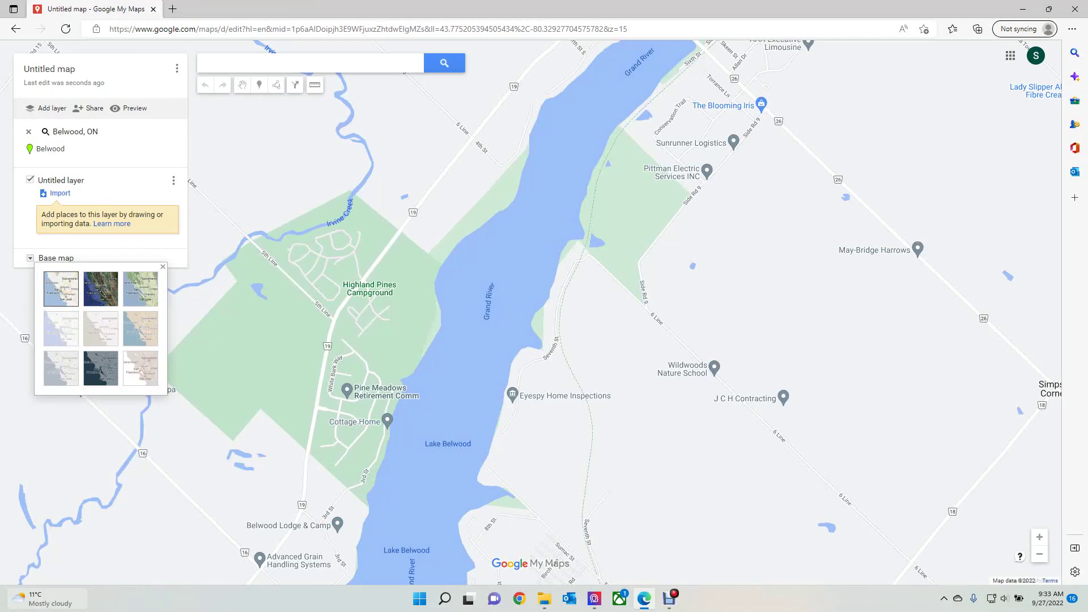
pyautogui.click(173, 180)
pyautogui.click(173, 180)
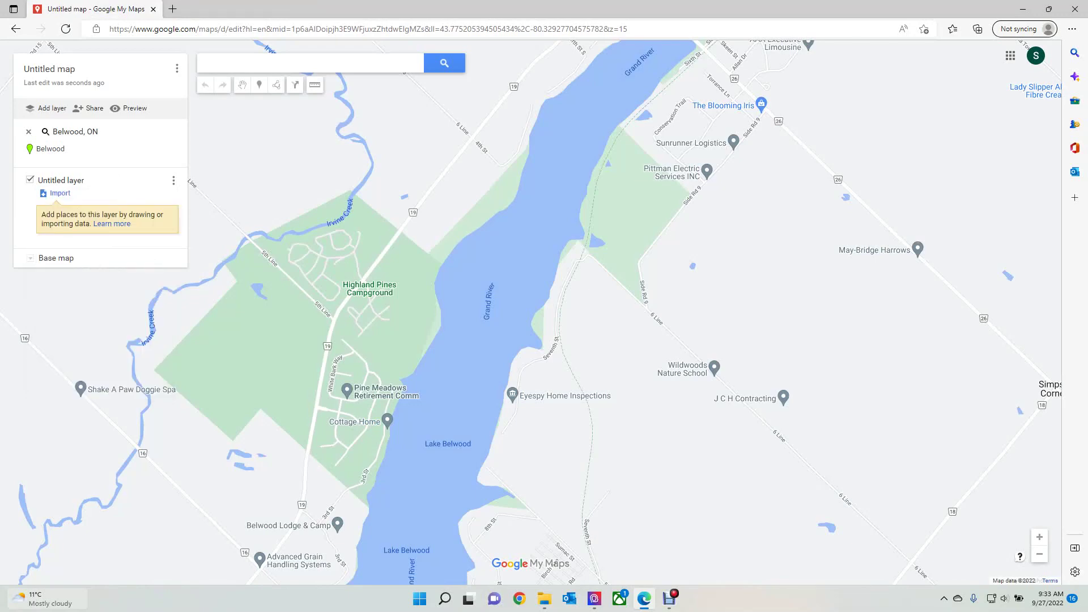
pyautogui.click(29, 258)
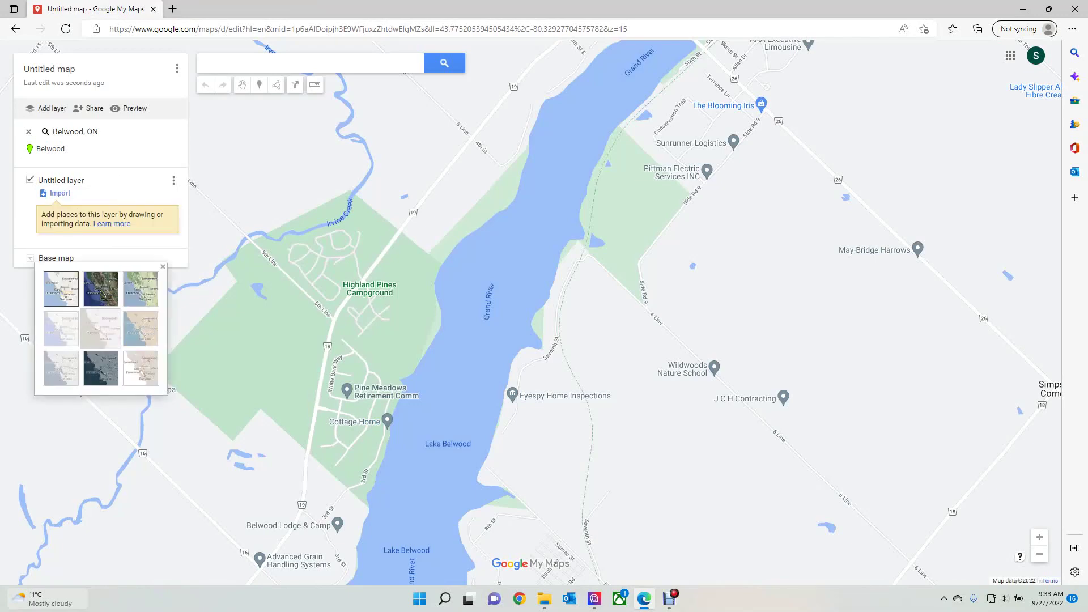
pyautogui.click(101, 328)
pyautogui.click(100, 368)
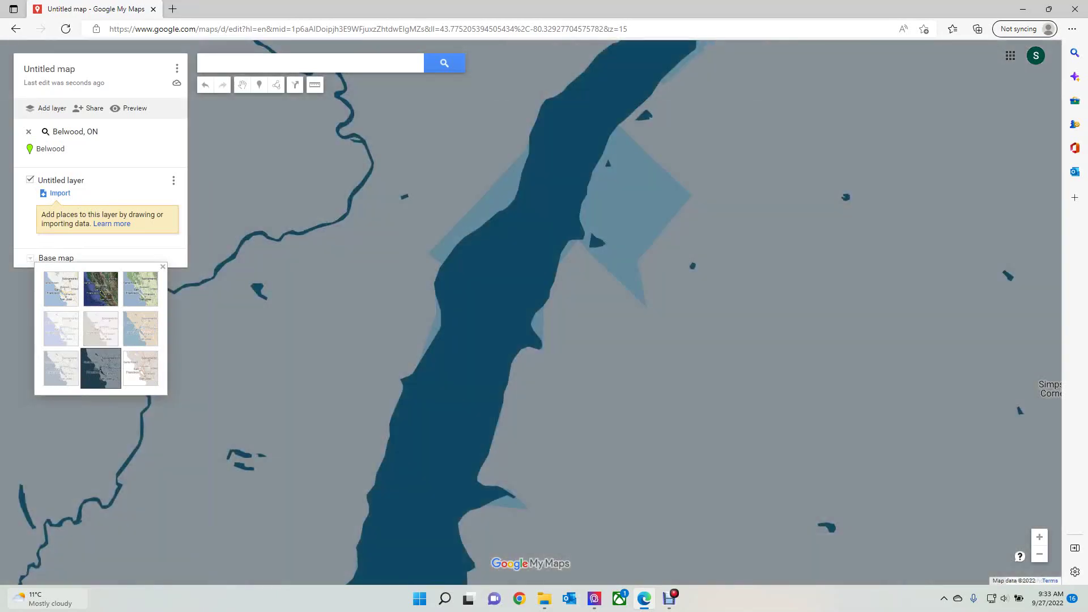
pyautogui.scroll(-2, 594, 302)
pyautogui.scroll(2, 582, 329)
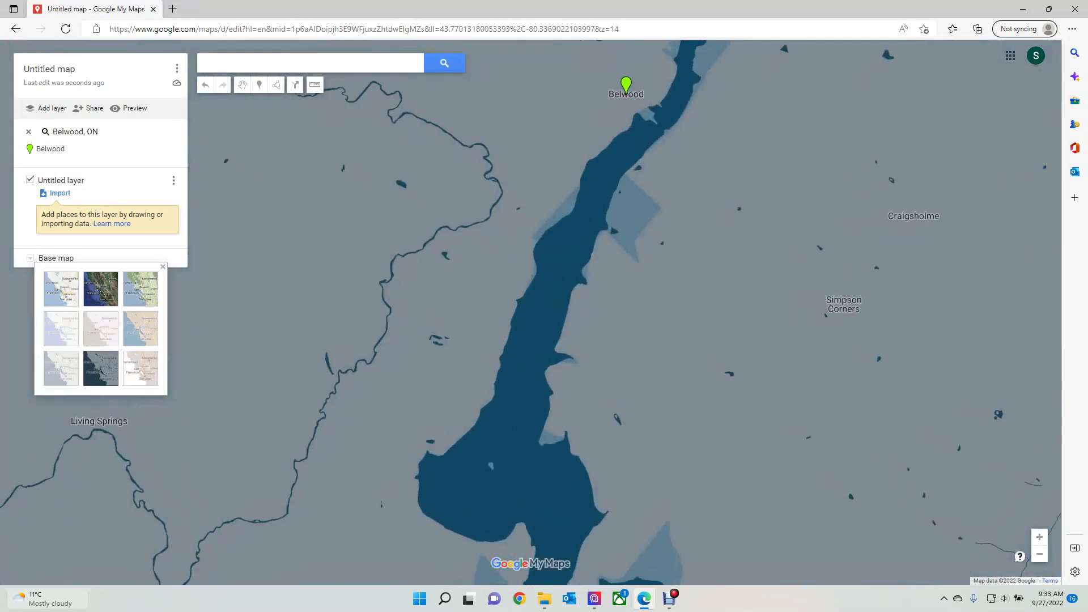
pyautogui.scroll(1, 589, 289)
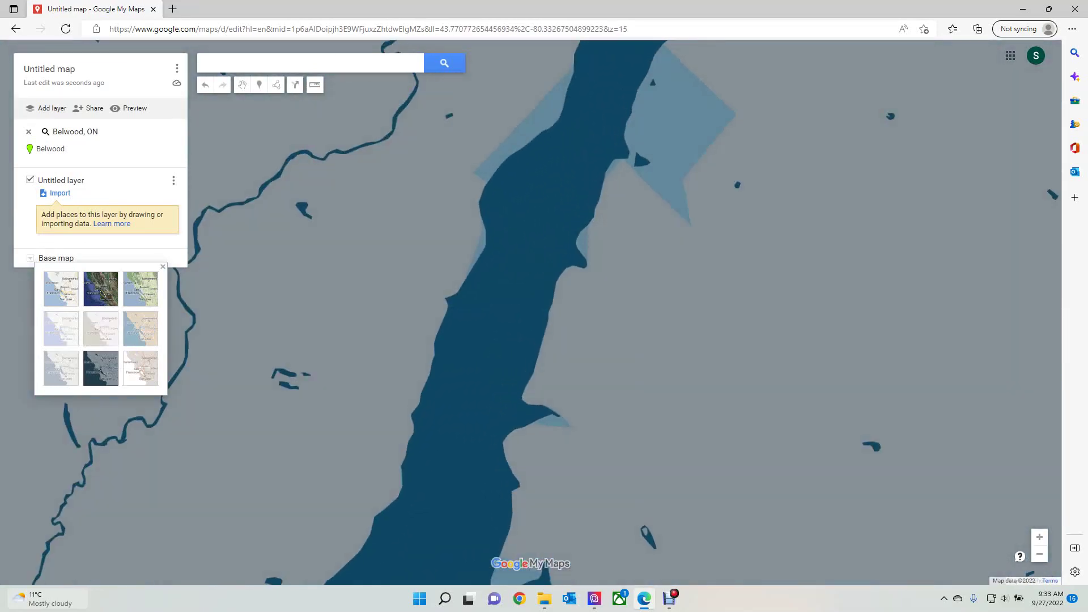
pyautogui.click(162, 266)
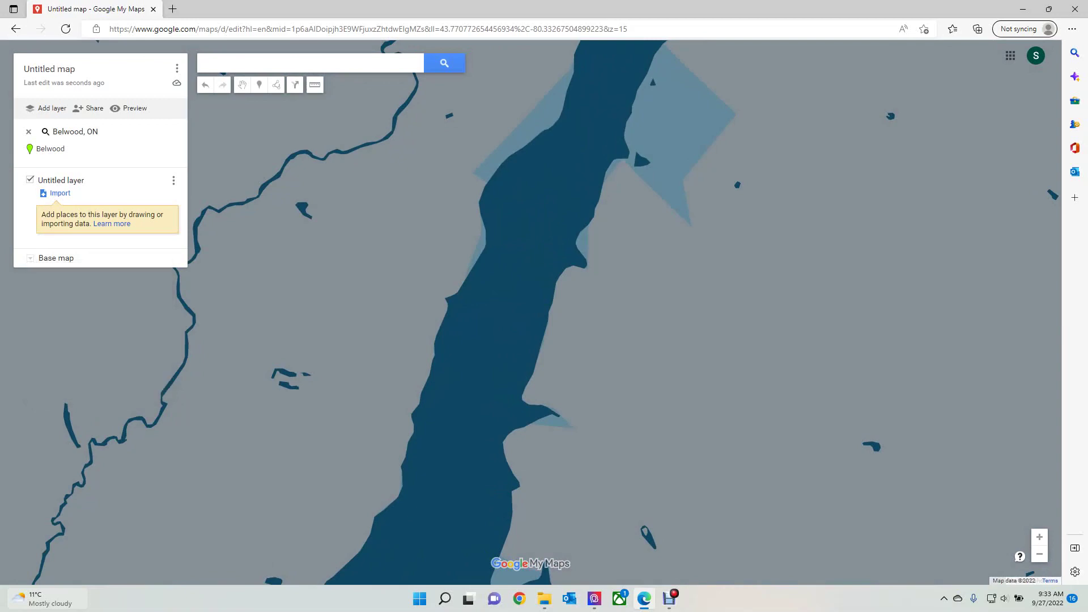
# - Generate a Letter-size portrait print version of the dark-styled map, and close the generated page
pyautogui.moveTo(544, 442); pyautogui.dragTo(481, 372)
pyautogui.click(176, 69)
pyautogui.click(62, 207)
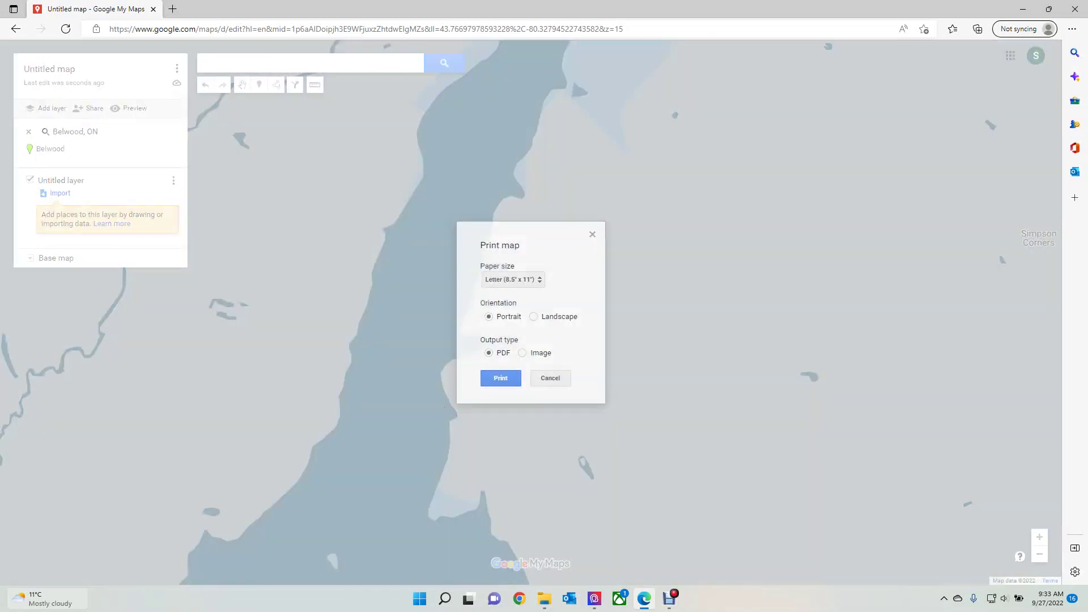
pyautogui.click(500, 378)
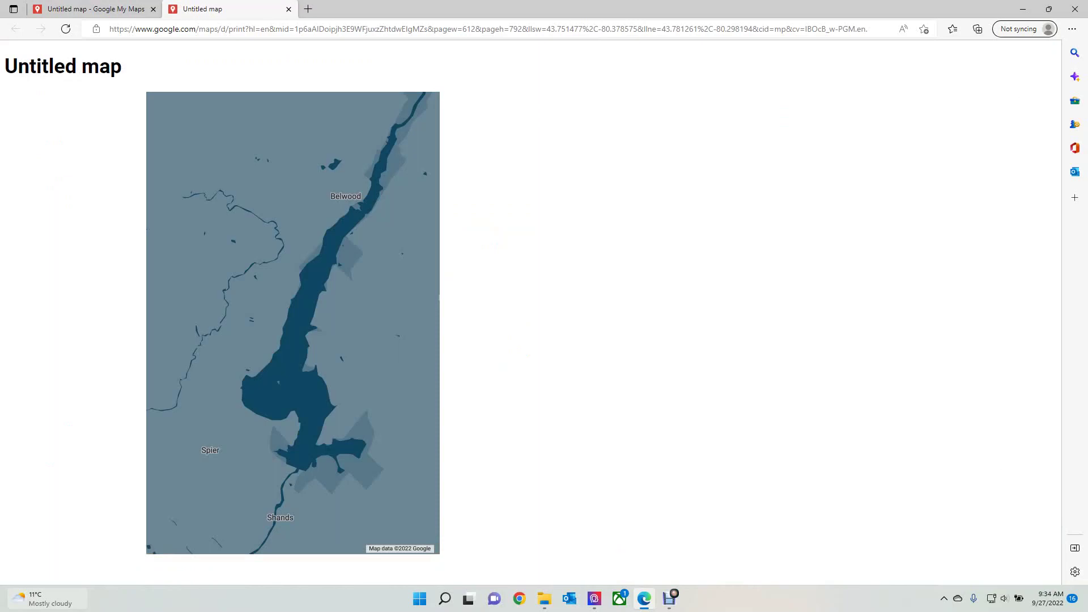
pyautogui.click(288, 9)
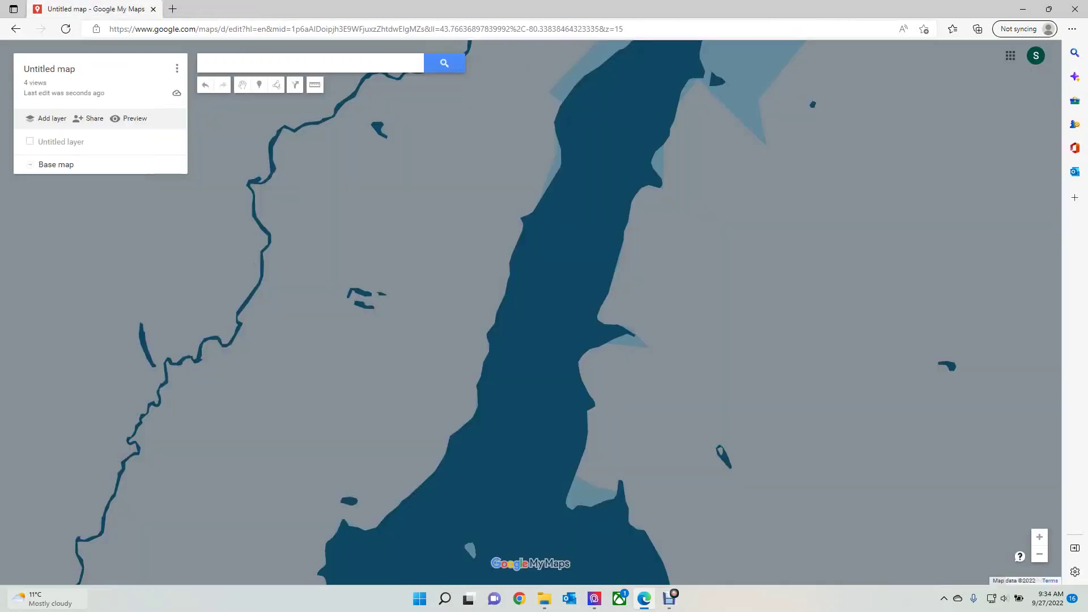
# - Generate an image print of the map from a closer view of the lake and dismiss the printer settings
pyautogui.click(176, 69)
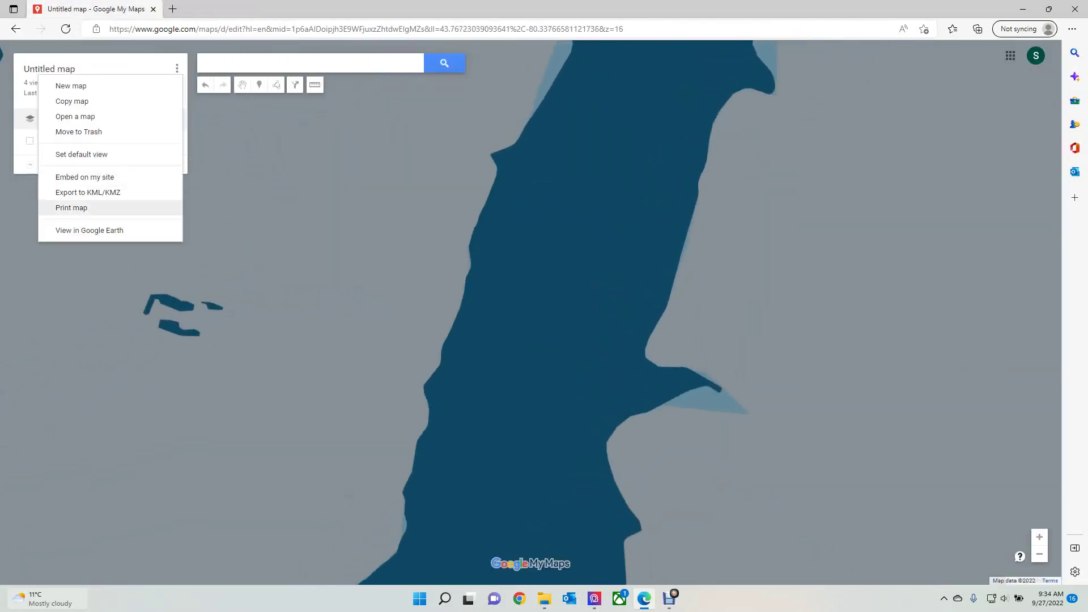
pyautogui.click(62, 207)
pyautogui.click(521, 352)
pyautogui.click(501, 378)
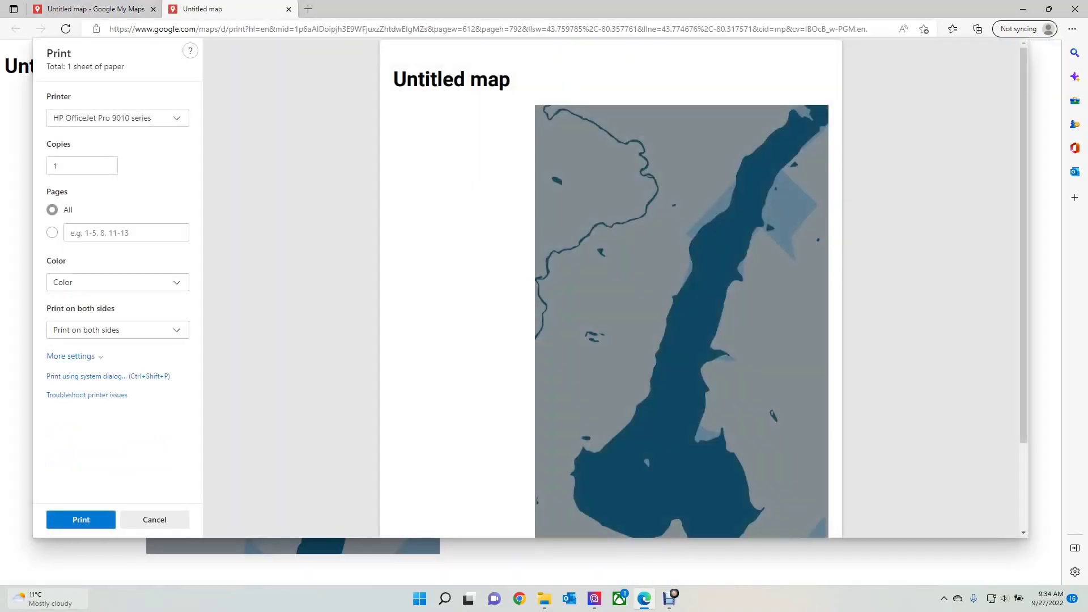
pyautogui.press('Escape')
# - Return to the map, reframe it to cover the whole lake, generate it as an image print, and dismiss the printer settings
pyautogui.click(95, 10)
pyautogui.moveTo(213, 423); pyautogui.dragTo(310, 286)
pyautogui.scroll(-1, 227, 312)
pyautogui.click(177, 69)
pyautogui.click(72, 207)
pyautogui.click(522, 352)
pyautogui.click(499, 377)
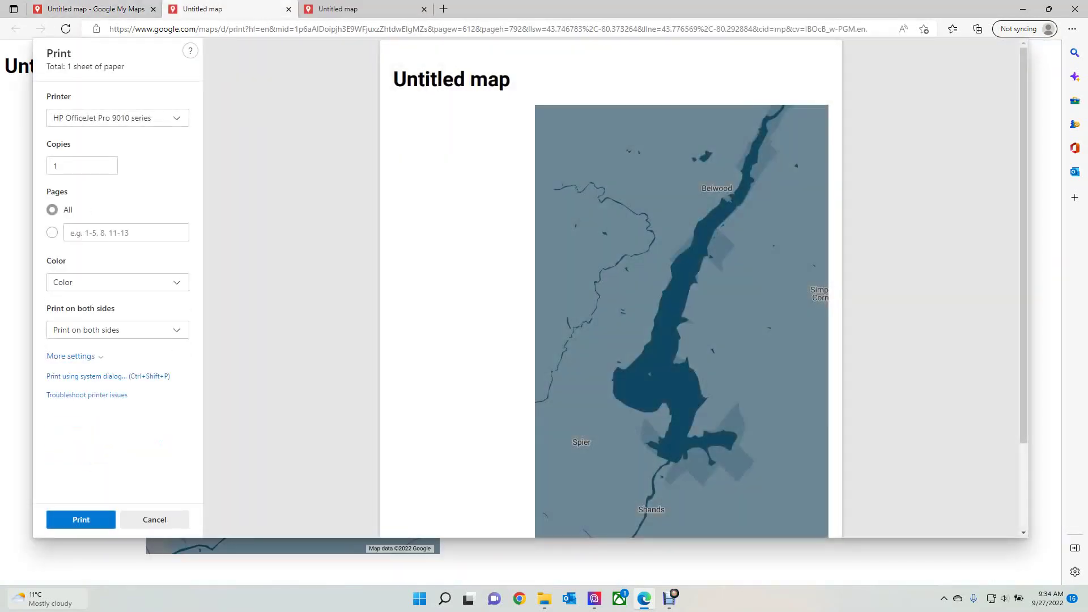
pyautogui.press('Escape')
# - Save the generated map picture as the JPEG file mapimage in Downloads and open it in Photoshop
pyautogui.rightClick(267, 283)
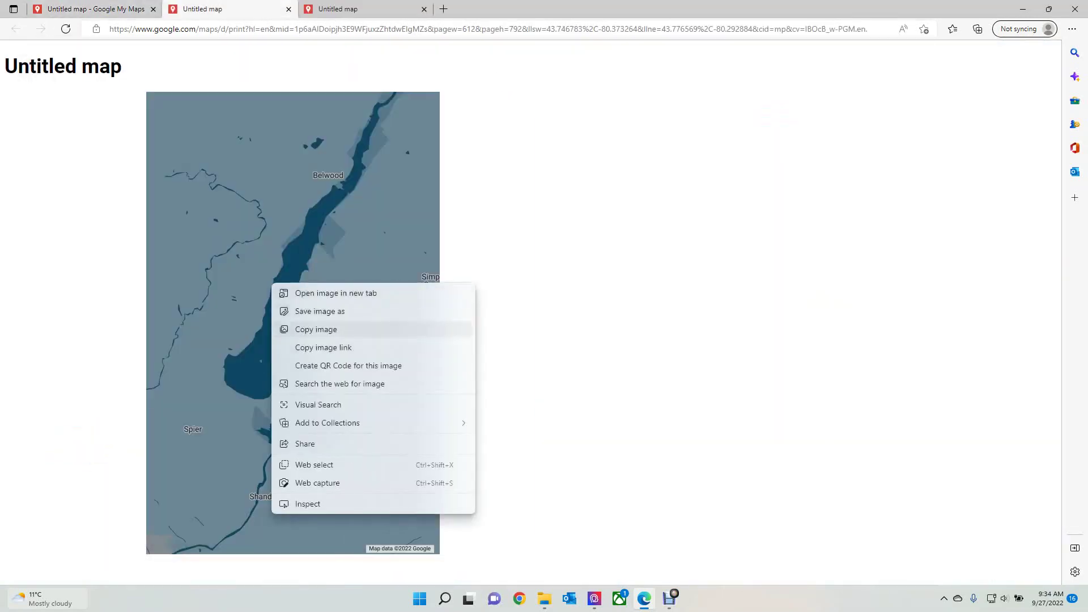
pyautogui.click(317, 328)
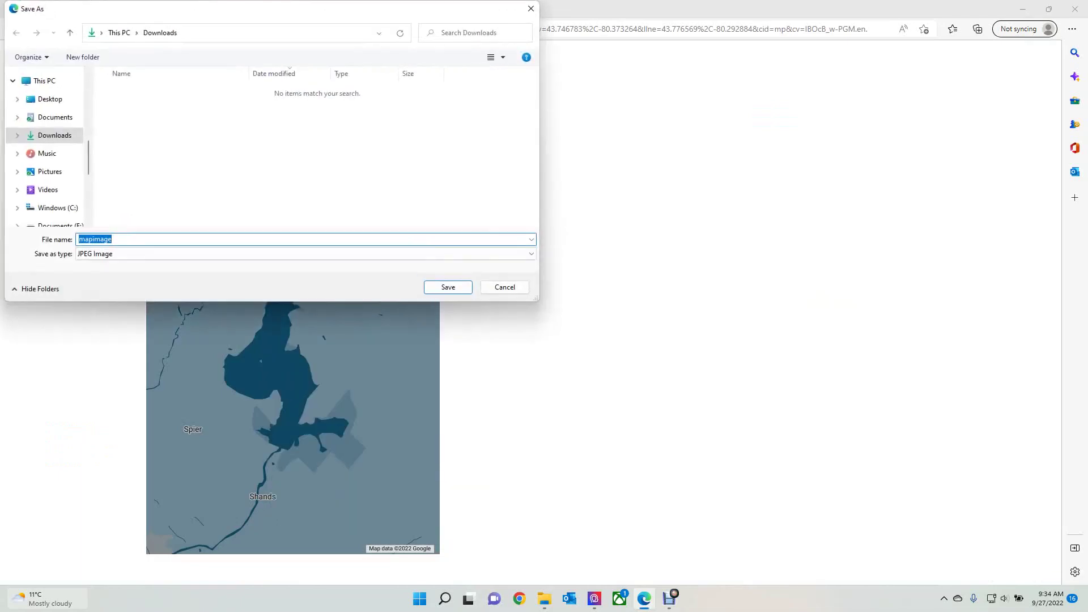
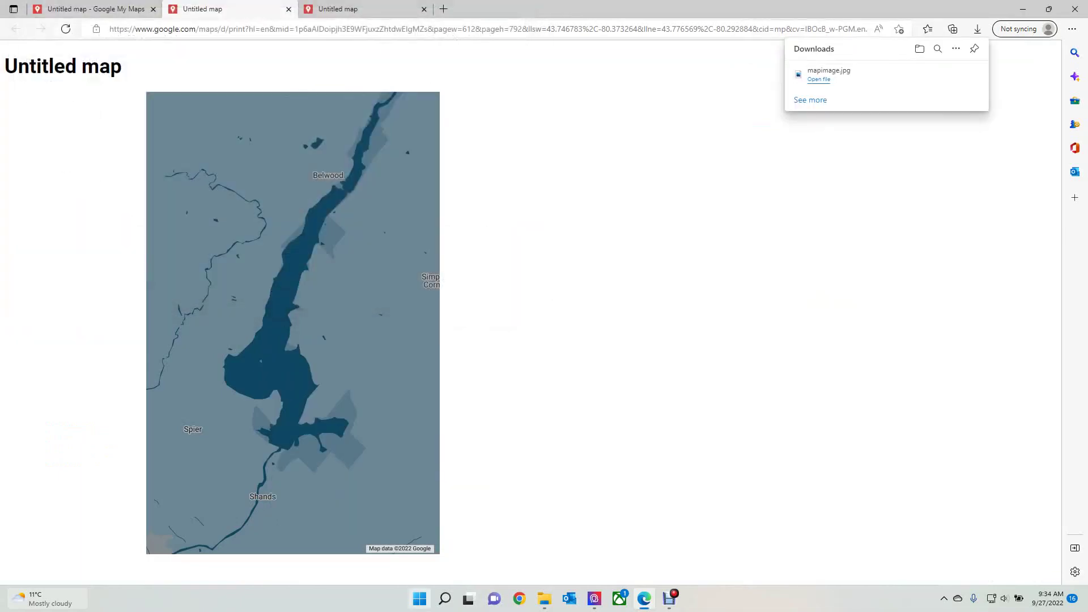
pyautogui.press('Return')
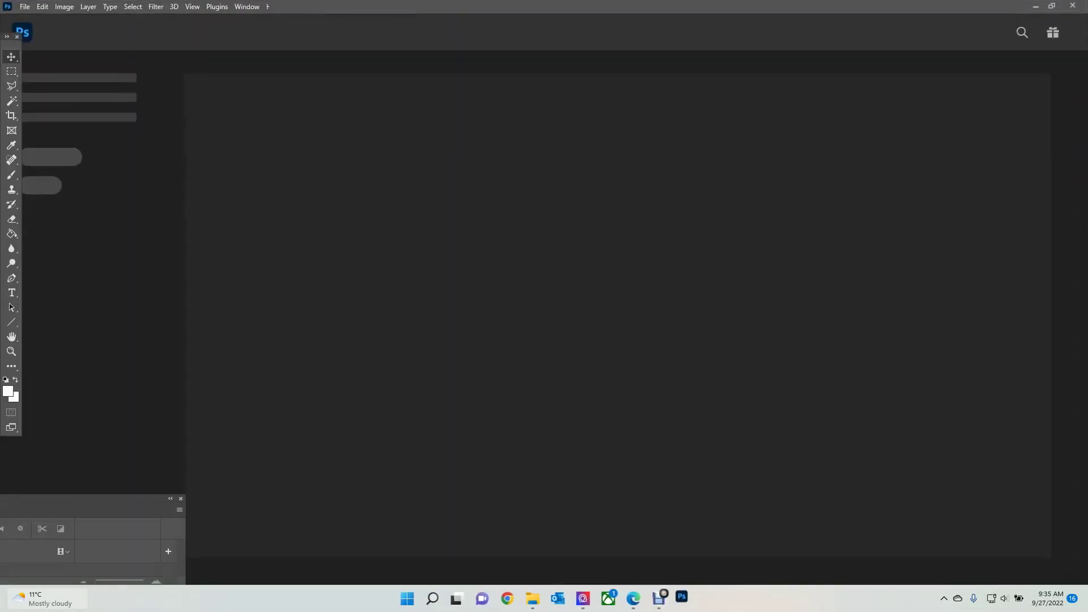
pyautogui.hotkey('ctrl', 'o')
pyautogui.doubleClick(132, 107)
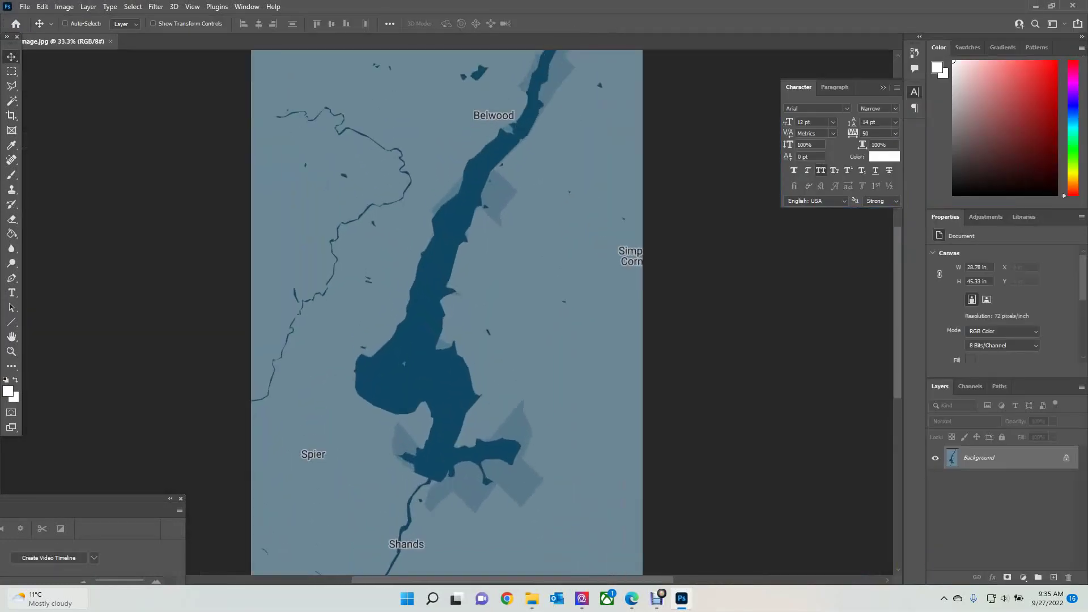
pyautogui.click(11, 100)
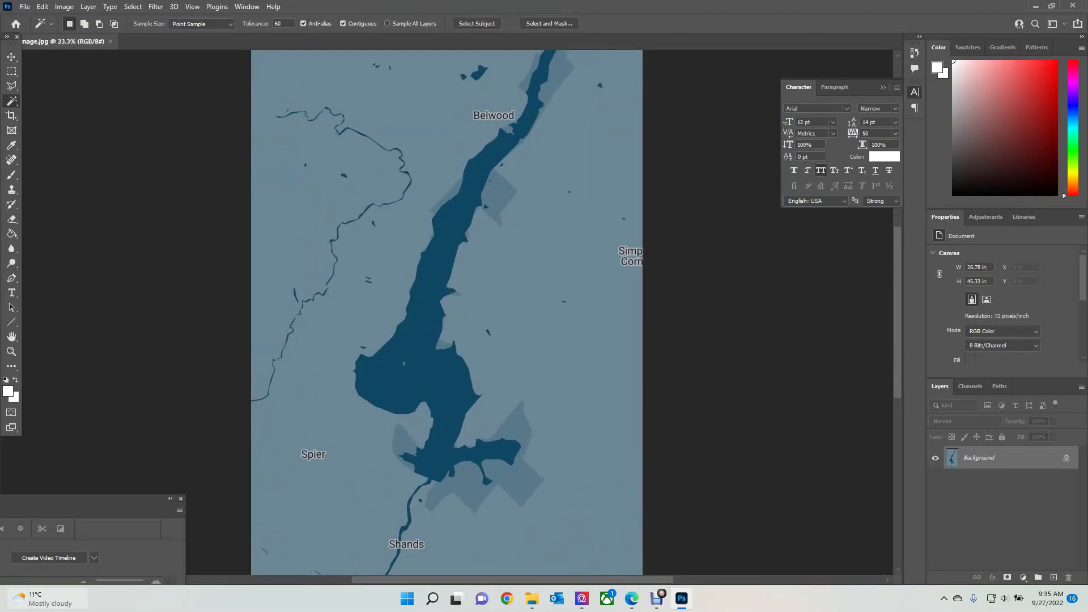
pyautogui.click(403, 363)
pyautogui.hotkey('ctrl', 'd')
# - Sample the lake's dark blue with Color Range and select the matching areas of the image
pyautogui.click(110, 7)
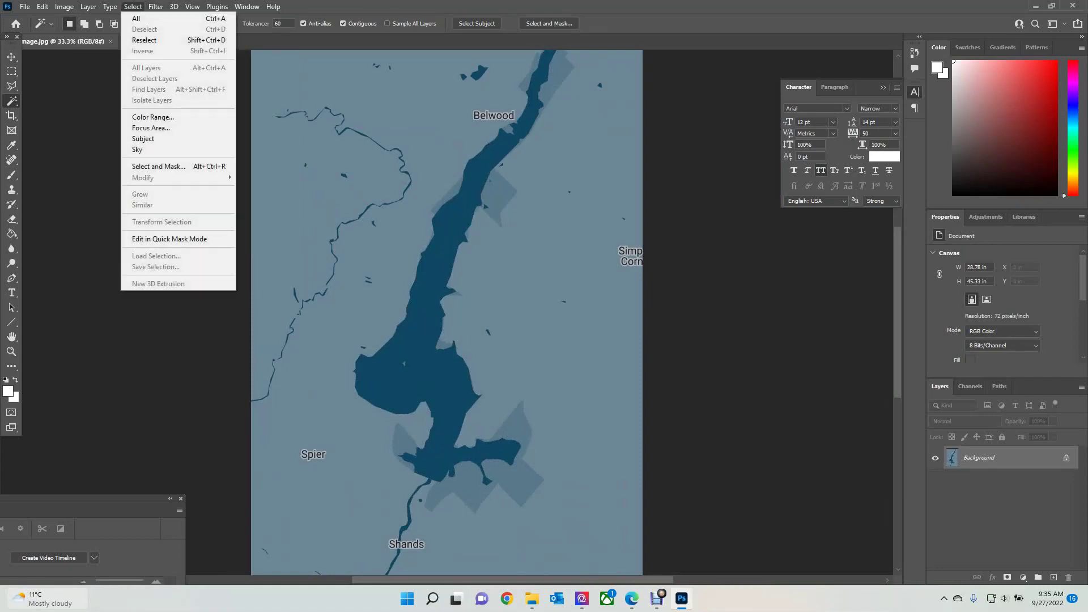
pyautogui.click(153, 116)
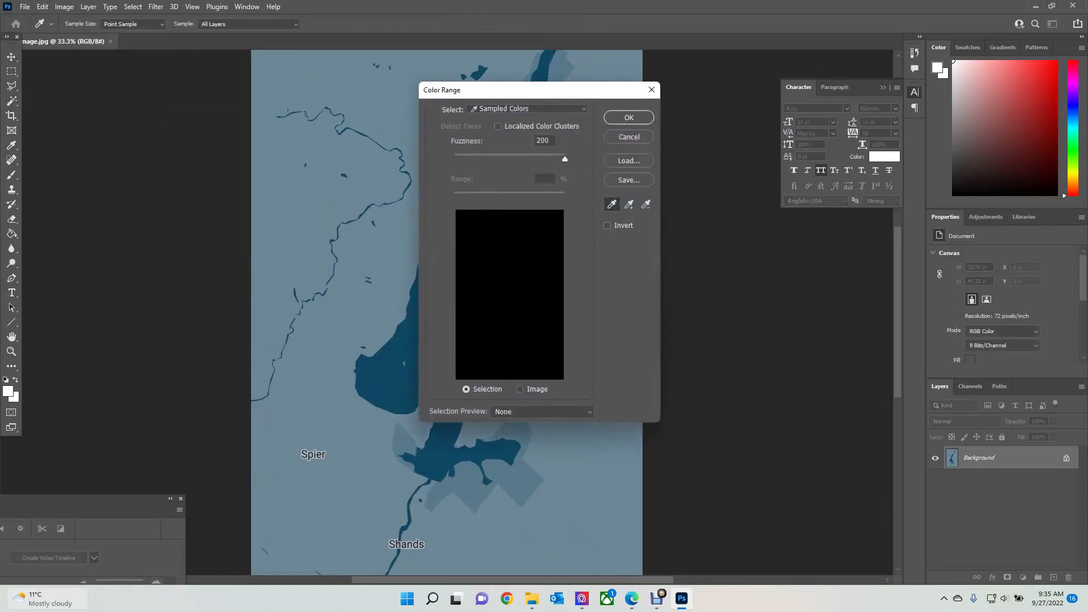
pyautogui.moveTo(454, 94); pyautogui.dragTo(674, 117)
pyautogui.click(420, 363)
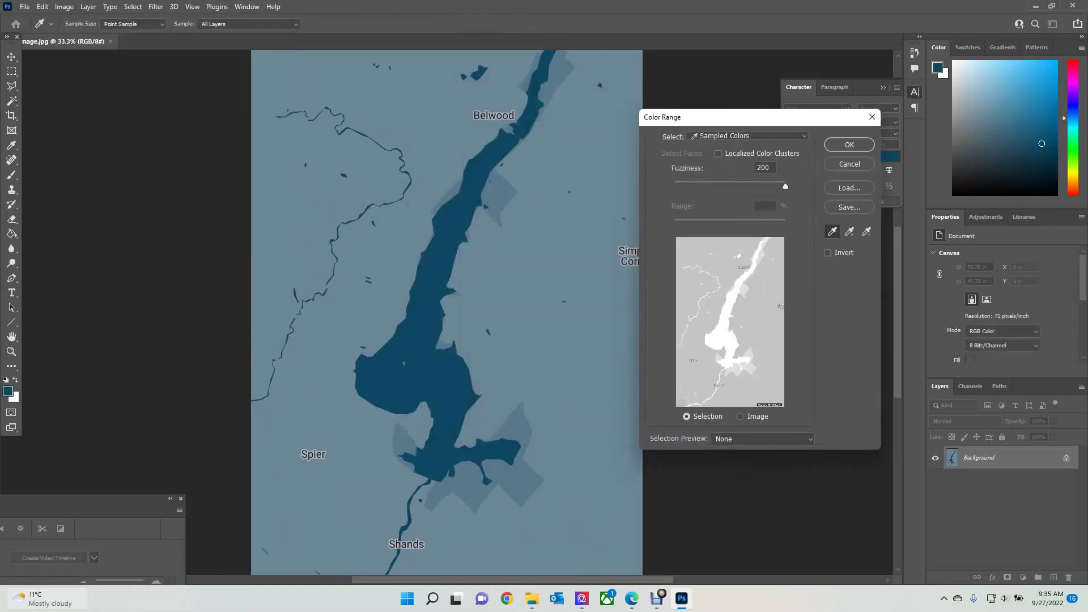
pyautogui.click(849, 145)
# - Reselect the dark blue water with Color Range at a fuzziness of 60
pyautogui.click(110, 7)
pyautogui.click(153, 116)
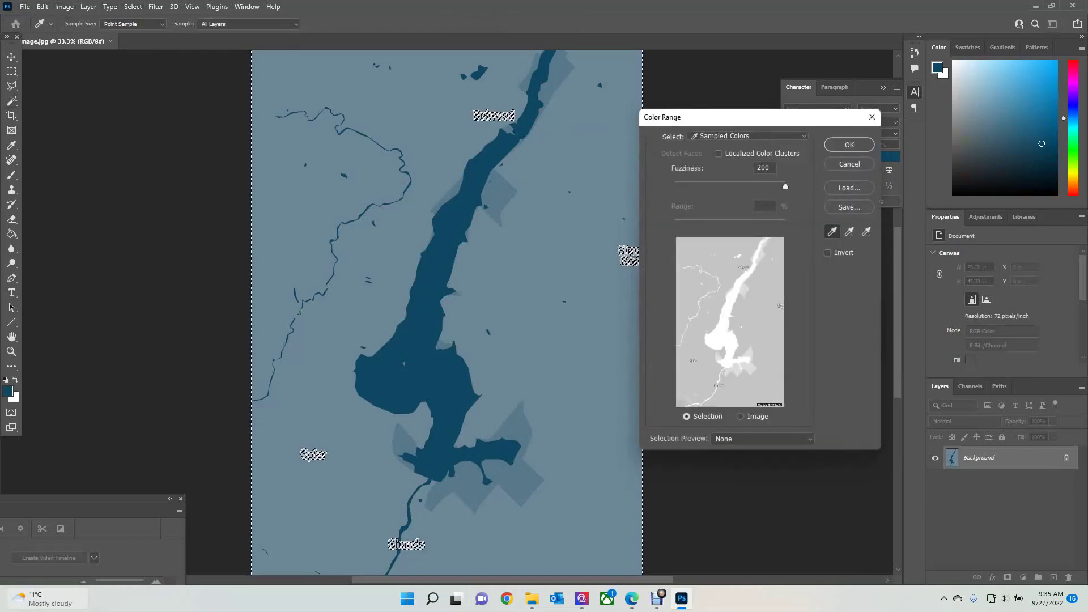
pyautogui.moveTo(785, 185); pyautogui.dragTo(708, 186)
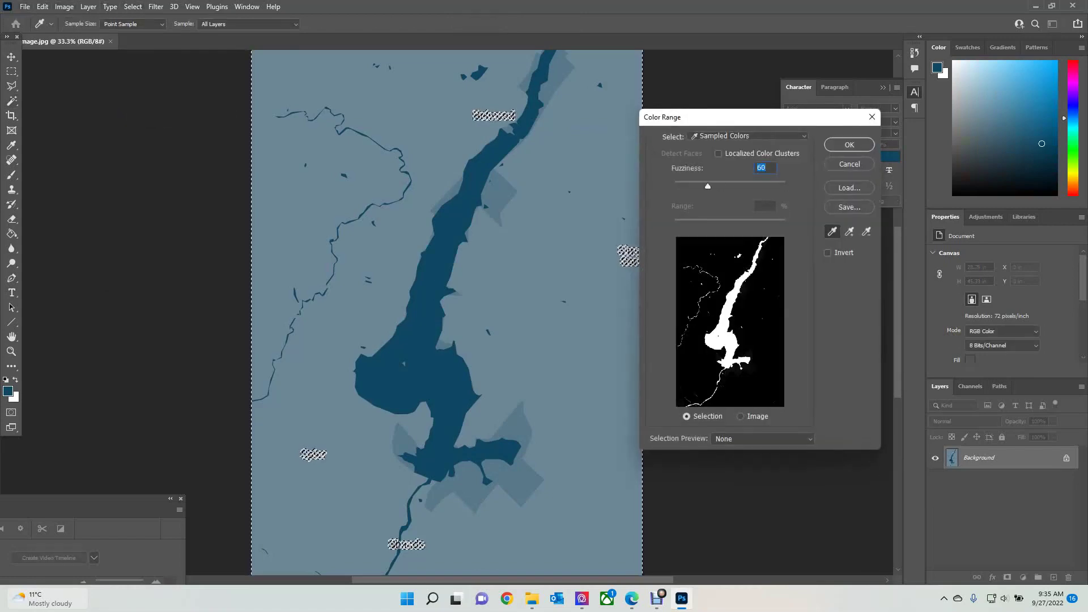
pyautogui.click(849, 144)
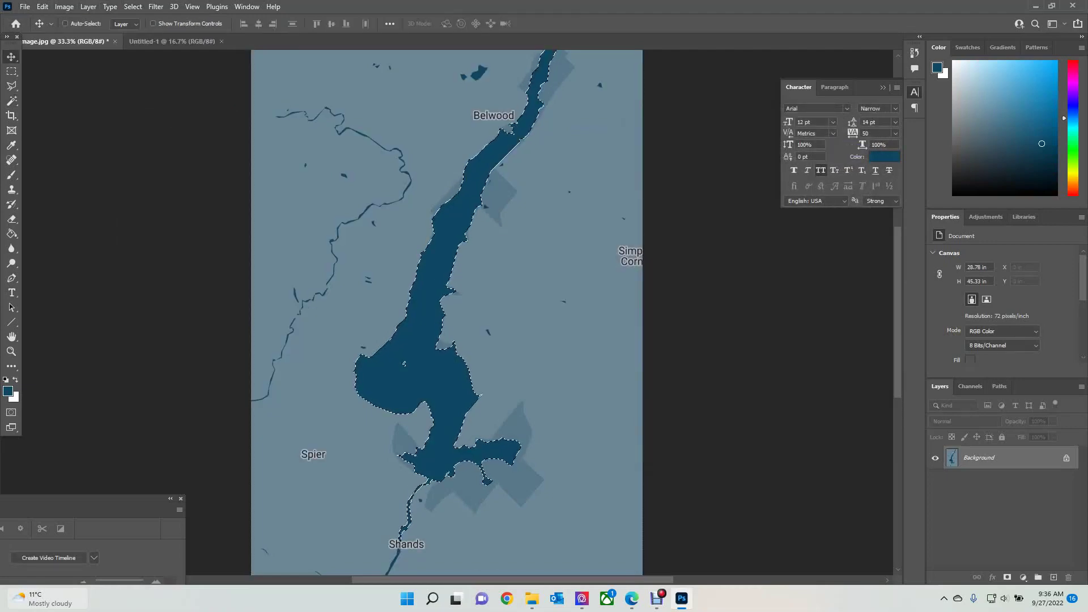
# - Copy the selected lake shape and switch to the blank Untitled-1 document
pyautogui.click(43, 6)
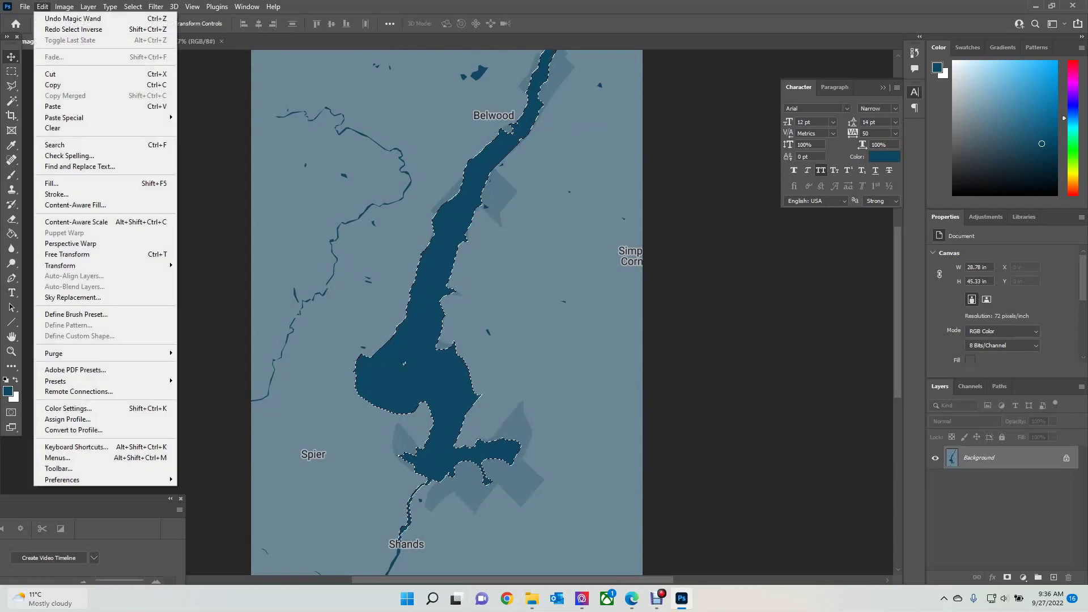
pyautogui.click(53, 84)
pyautogui.hotkey('ctrl', 'Tab')
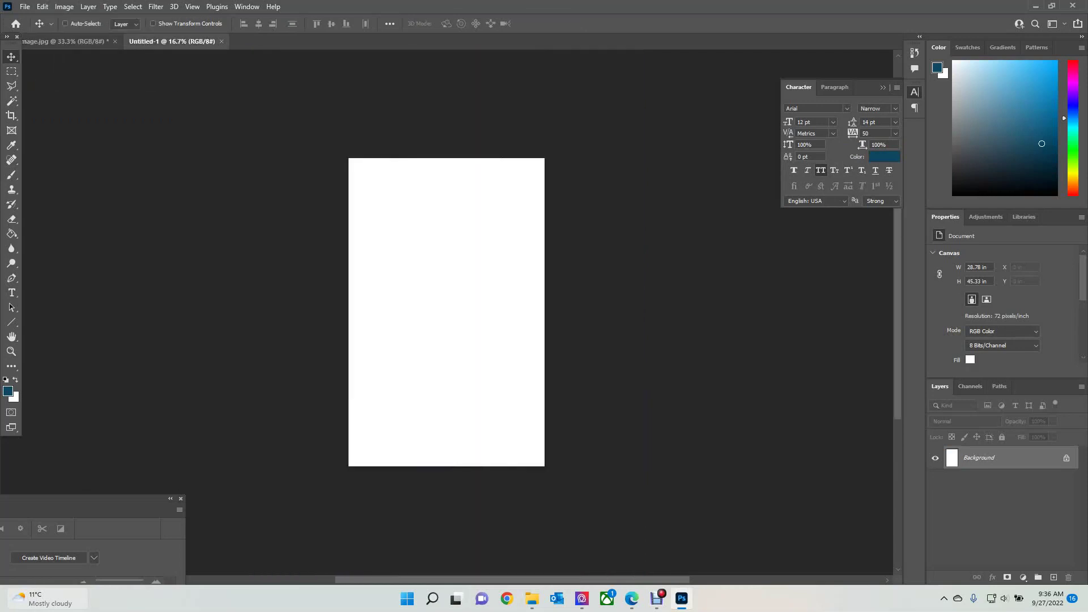
# - Paste the copied lake shape into the blank document and try enlarging it proportionally with Free Transform
pyautogui.hotkey('ctrl', 'v')
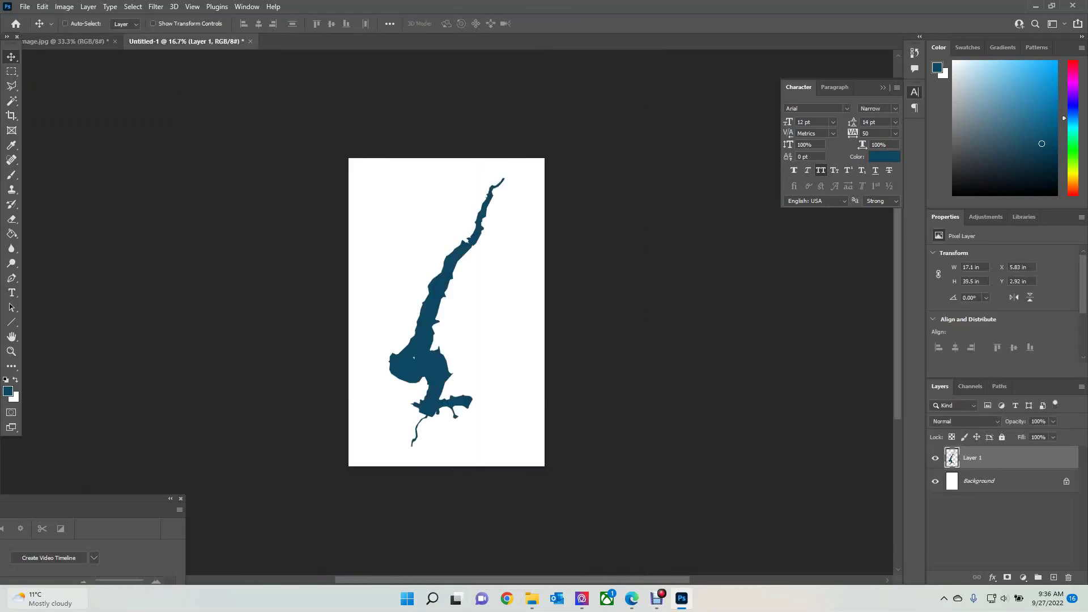
pyautogui.hotkey('ctrl', '+')
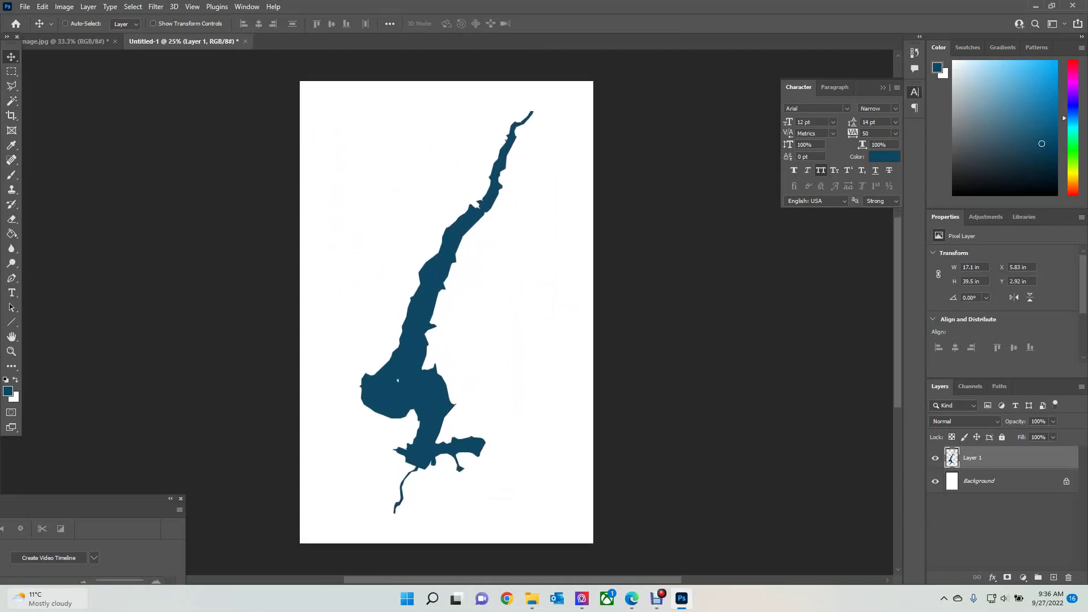
pyautogui.click(42, 6)
pyautogui.click(62, 254)
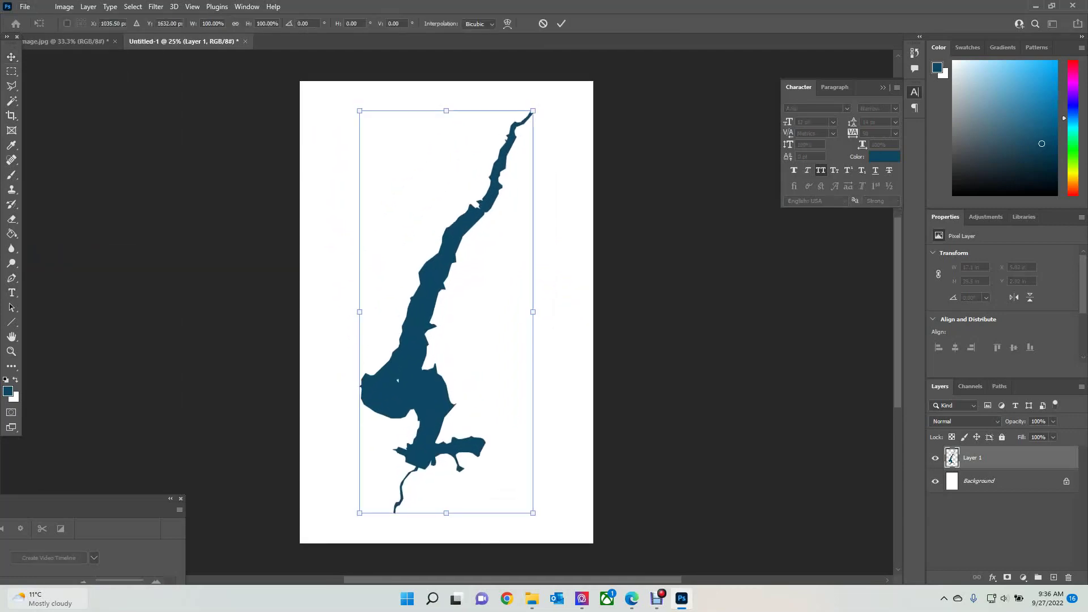
pyautogui.moveTo(533, 110); pyautogui.dragTo(564, 74)
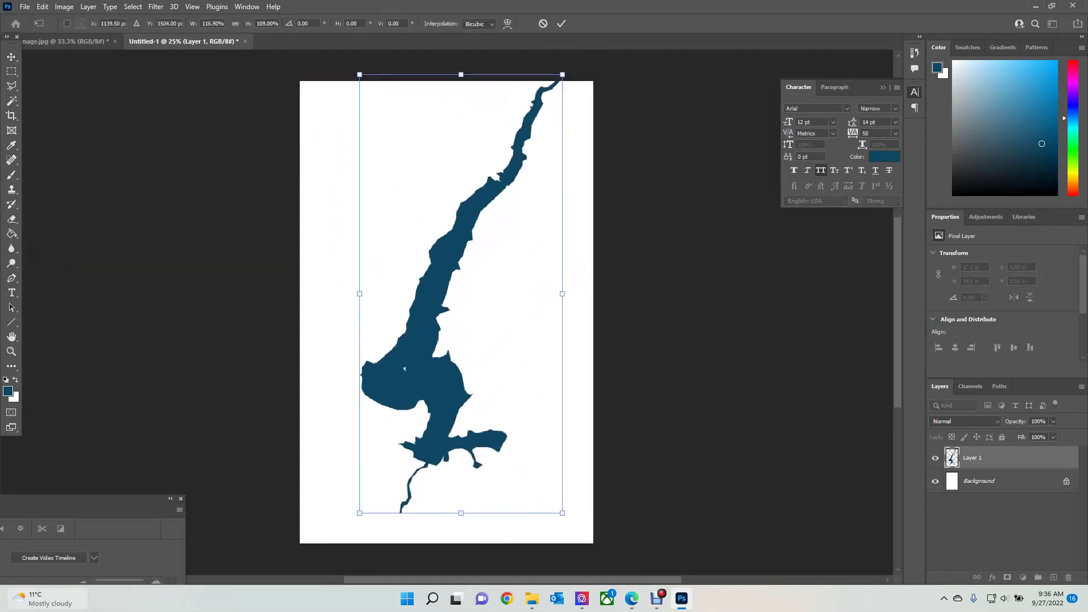
pyautogui.press('Escape')
pyautogui.click(43, 6)
pyautogui.click(62, 254)
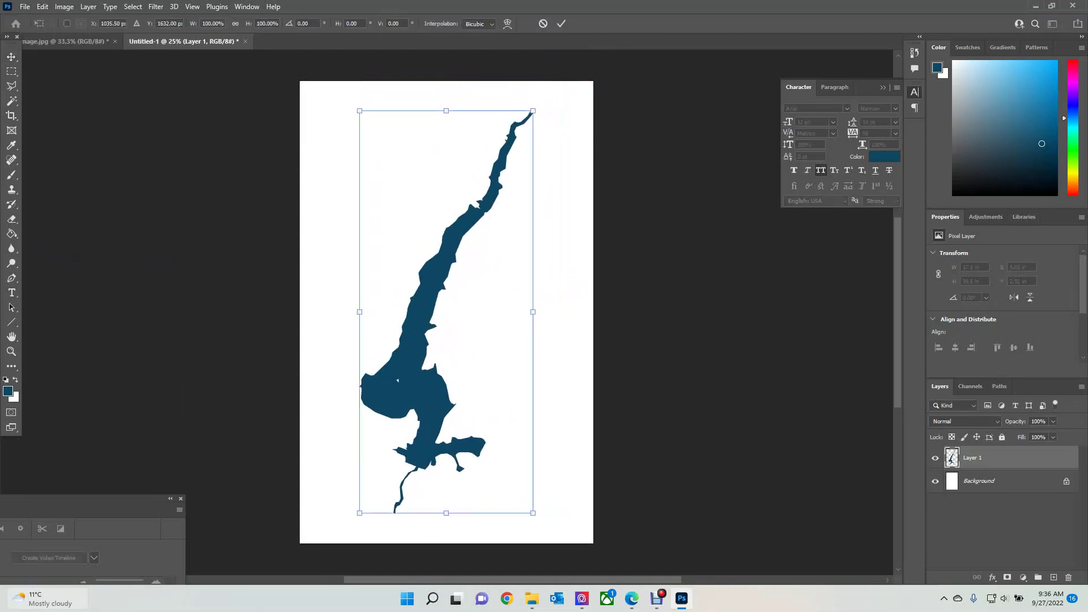
pyautogui.moveTo(533, 110); pyautogui.dragTo(546, 80)
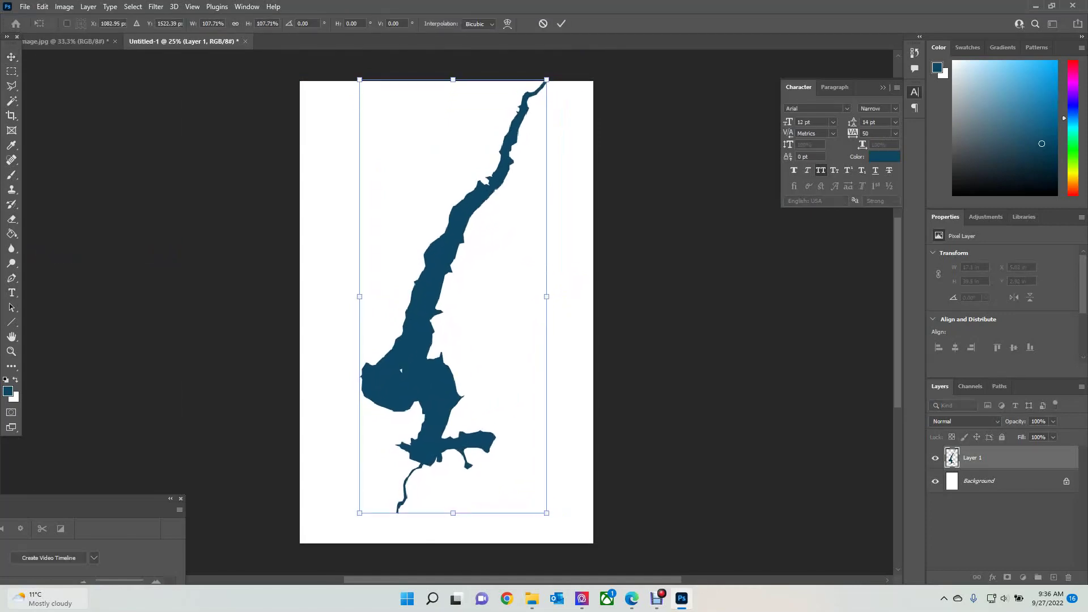
pyautogui.press('Return')
# - Return to the map image and smooth the lake selection with a sample radius of 30 pixels
pyautogui.hotkey('ctrl', '+')
pyautogui.hotkey('ctrl', '+')
pyautogui.hotkey('ctrl', '+')
pyautogui.hotkey('ctrl', '+')
pyautogui.hotkey('ctrl', ';')
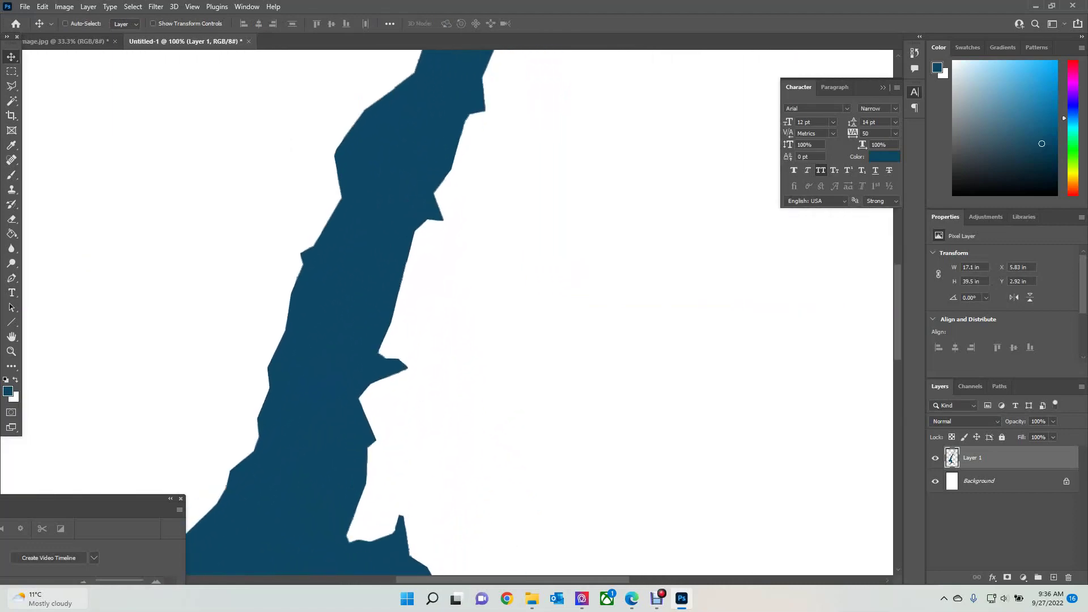
pyautogui.hotkey('ctrl', 'Tab')
pyautogui.click(64, 6)
pyautogui.moveTo(42, 6)
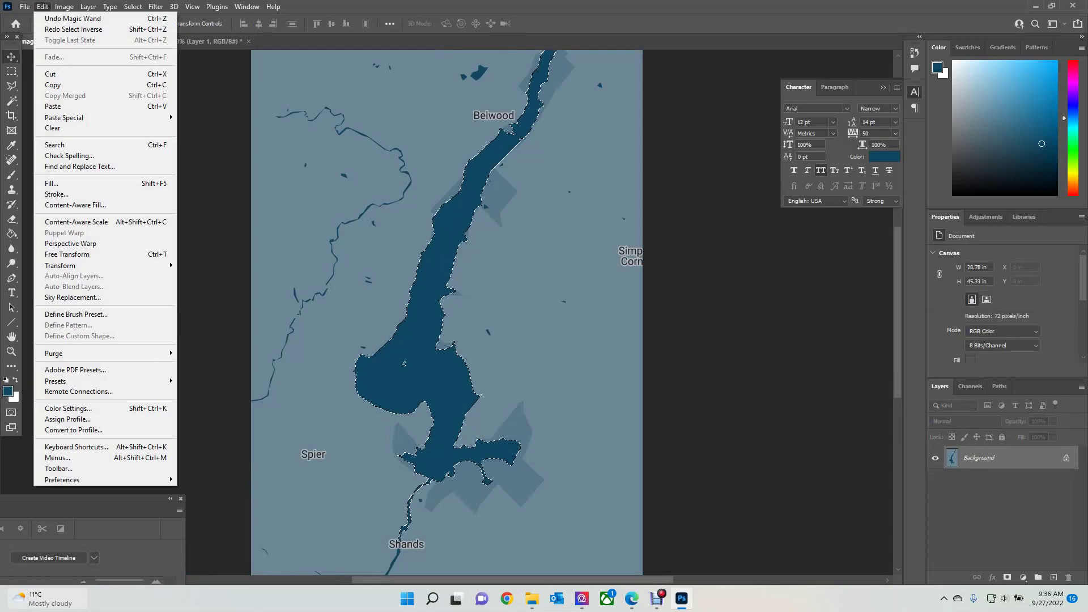
pyautogui.click(43, 7)
pyautogui.click(43, 7)
pyautogui.moveTo(133, 7)
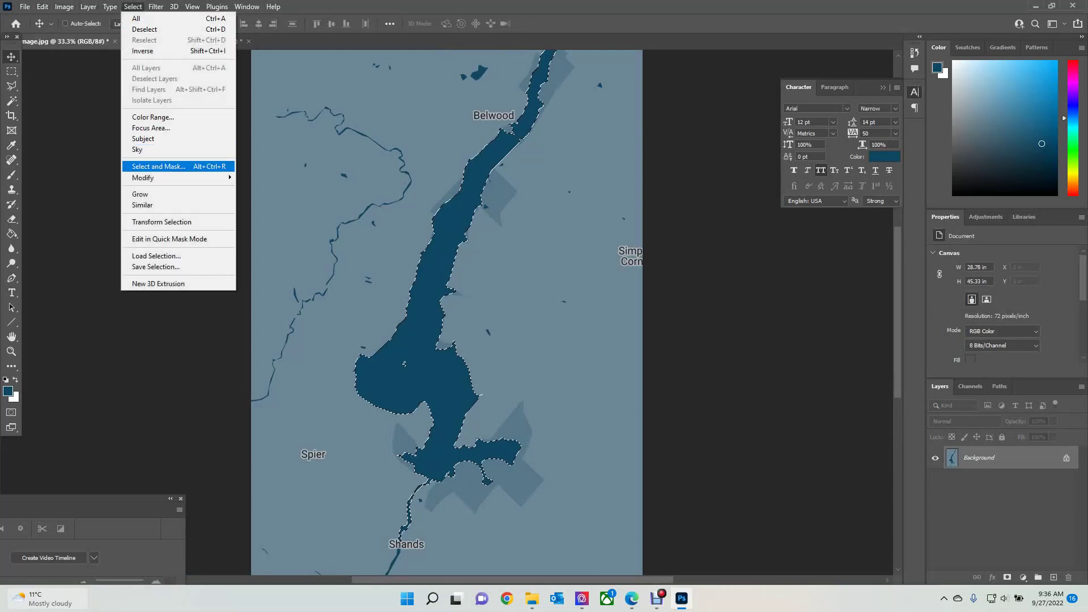
pyautogui.moveTo(170, 178)
pyautogui.press('Return')
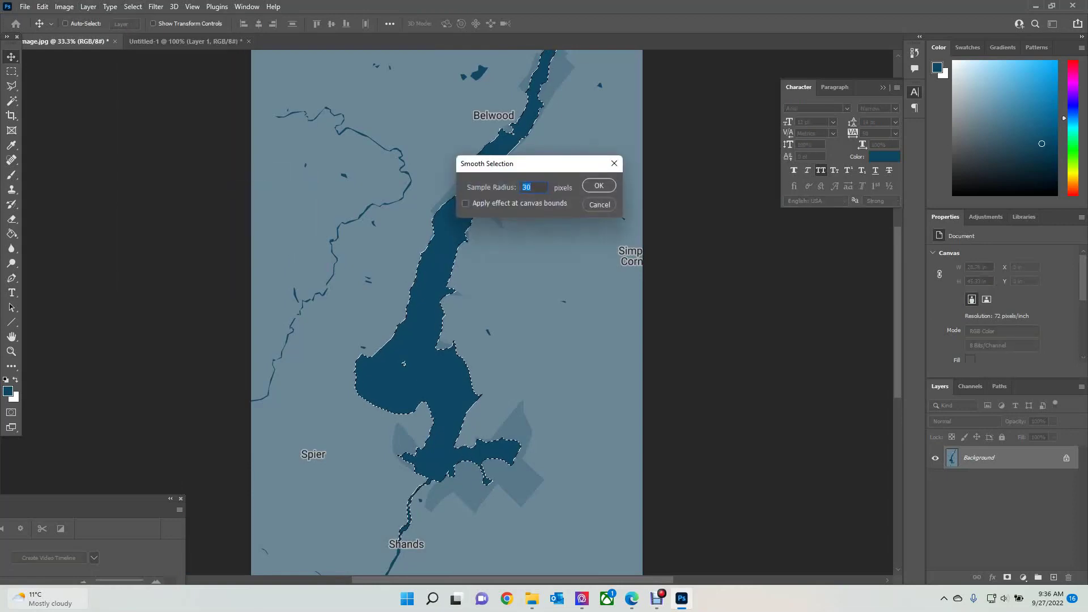
pyautogui.press('Return')
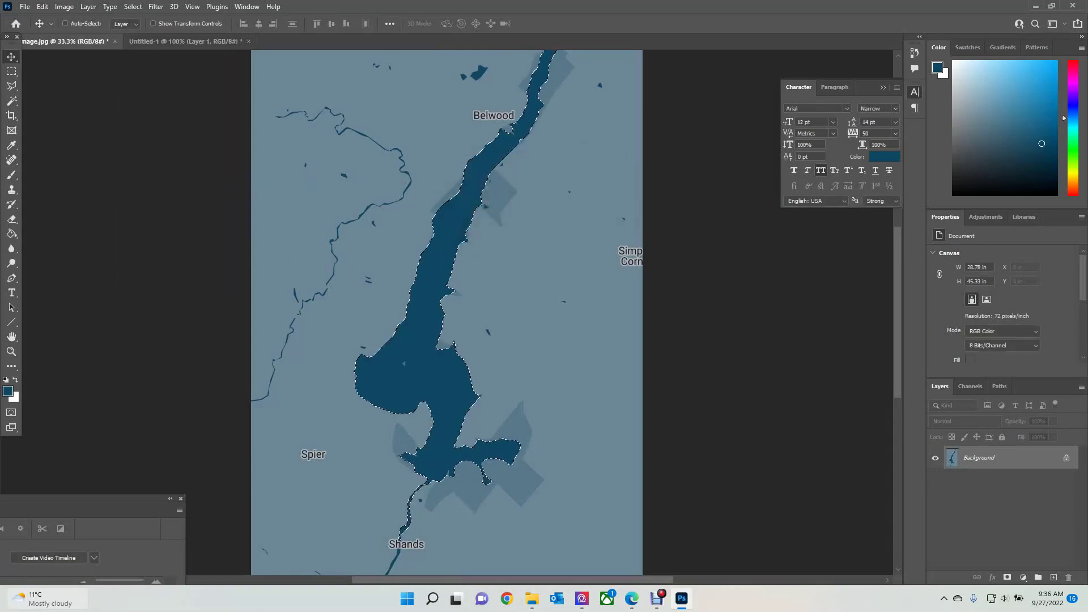
# - Inspect the smoothed selection's outline along the lake's shoreline in close-up
pyautogui.hotkey('ctrl', '+')
pyautogui.hotkey('ctrl', '+')
pyautogui.hotkey('ctrl', '+')
pyautogui.hotkey('ctrl', '+')
pyautogui.hotkey('ctrl', '+')
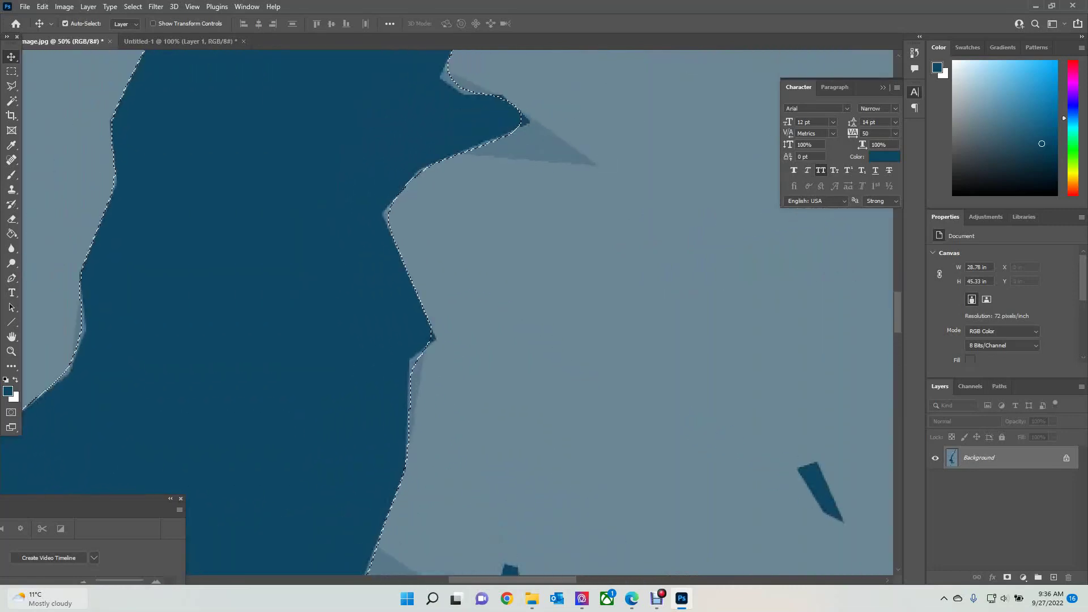
pyautogui.hotkey('ctrl', '-')
pyautogui.hotkey('ctrl', '+')
pyautogui.hotkey('ctrl', '+')
pyautogui.hotkey('ctrl', '+')
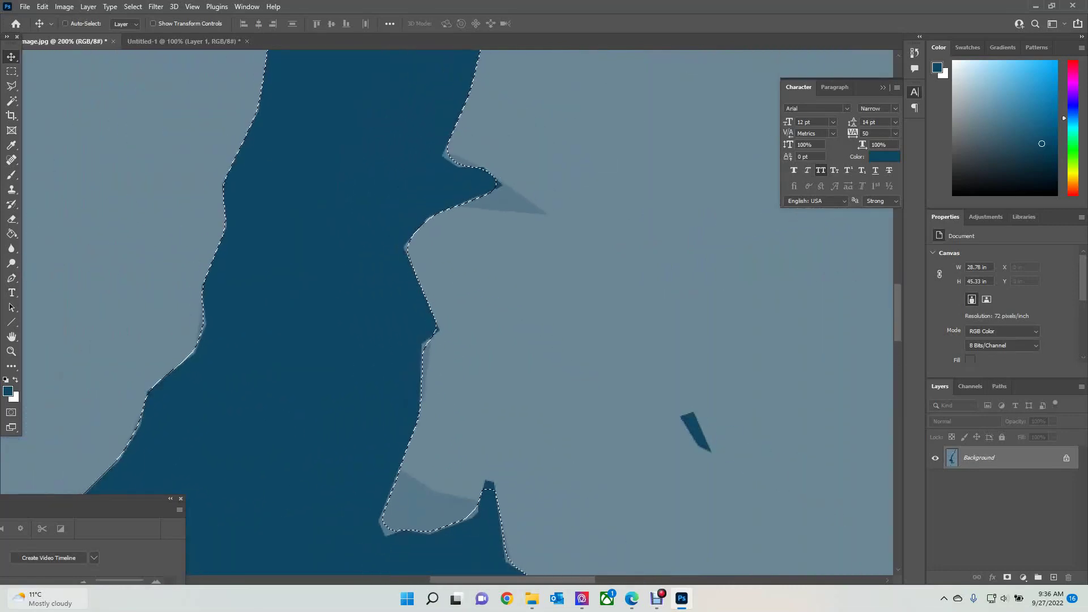
pyautogui.hotkey('ctrl', '-')
pyautogui.hotkey('ctrl', '-')
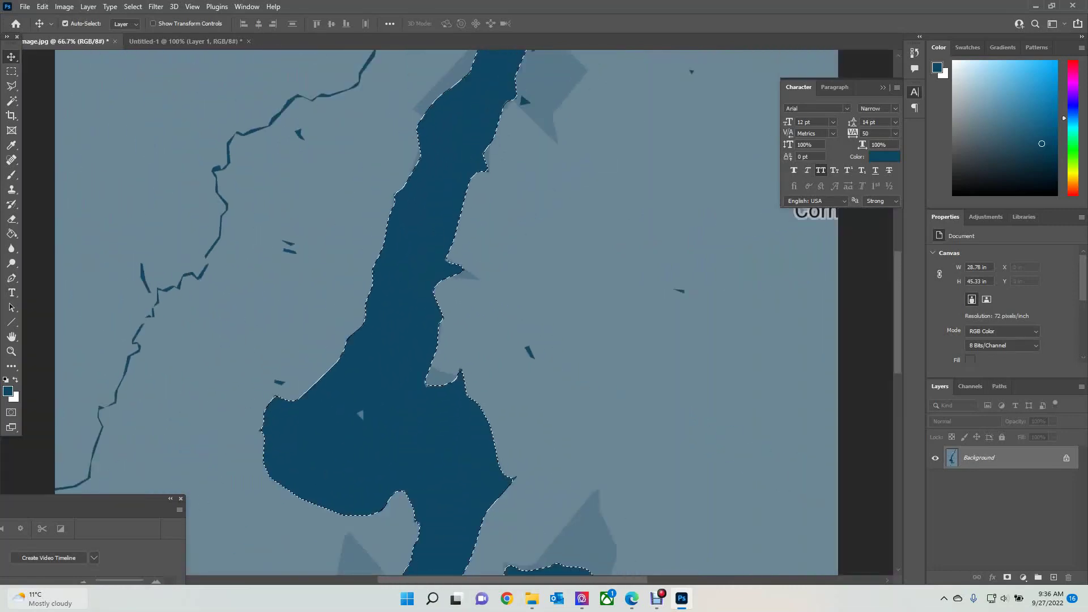
pyautogui.hotkey('ctrl', '-')
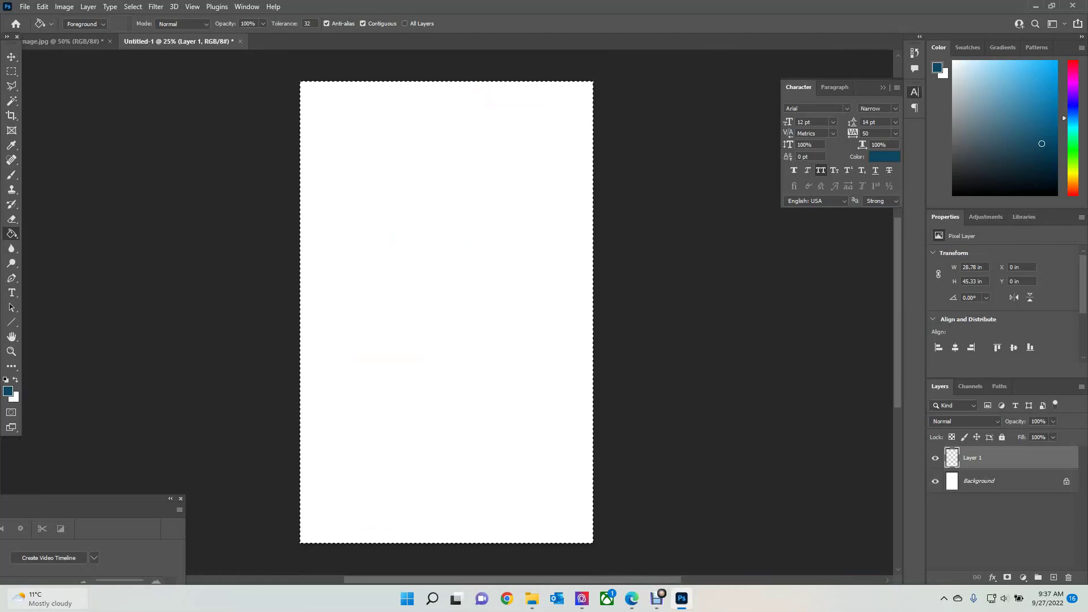
# - Paste the smoothed lake shape into Untitled-1 in place of the earlier one and check its outline
pyautogui.hotkey('ctrl', 'v')
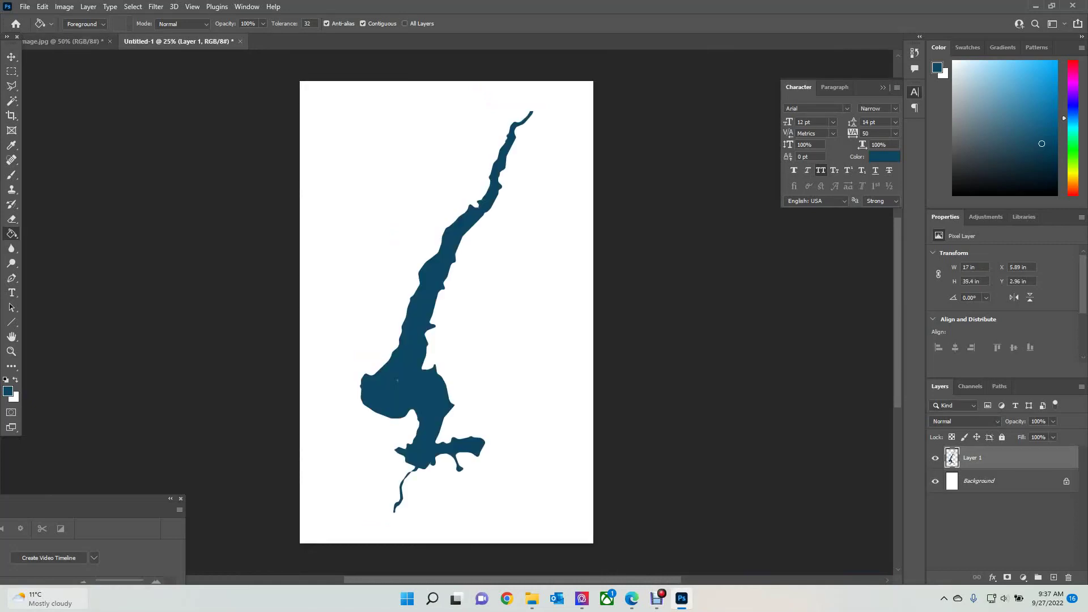
pyautogui.click(12, 57)
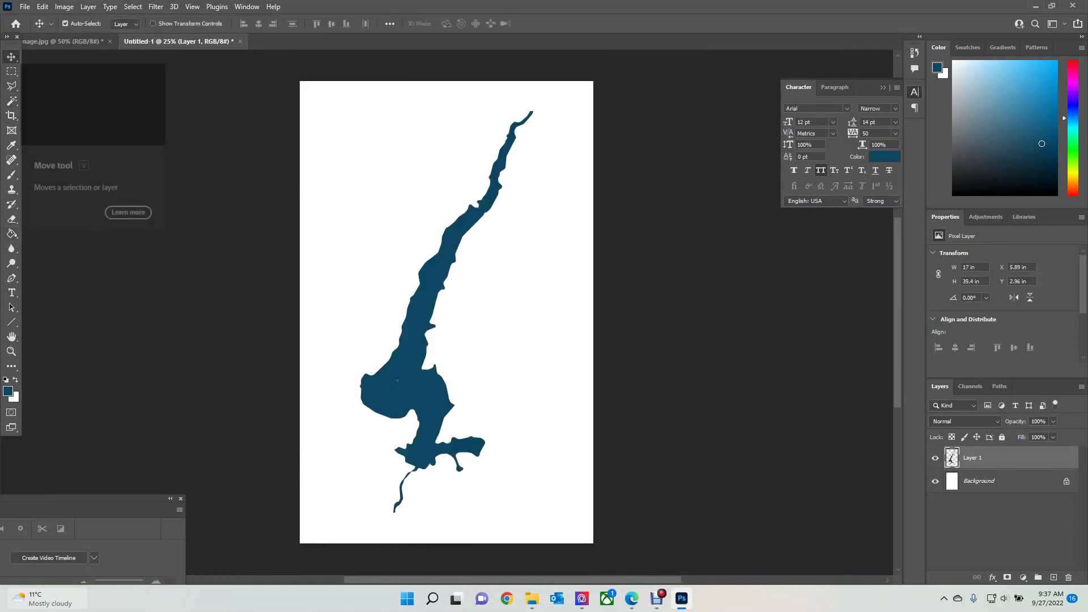
pyautogui.hotkey('ctrl', '+')
pyautogui.hotkey('ctrl', '+')
pyautogui.hotkey('ctrl', '-')
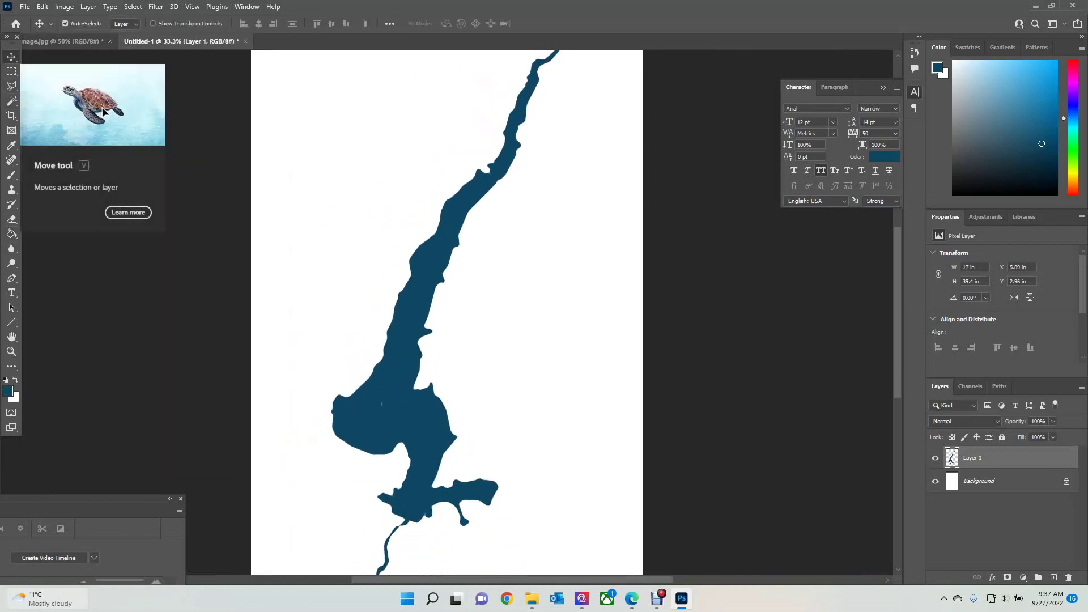
pyautogui.scroll(-2, 446, 312)
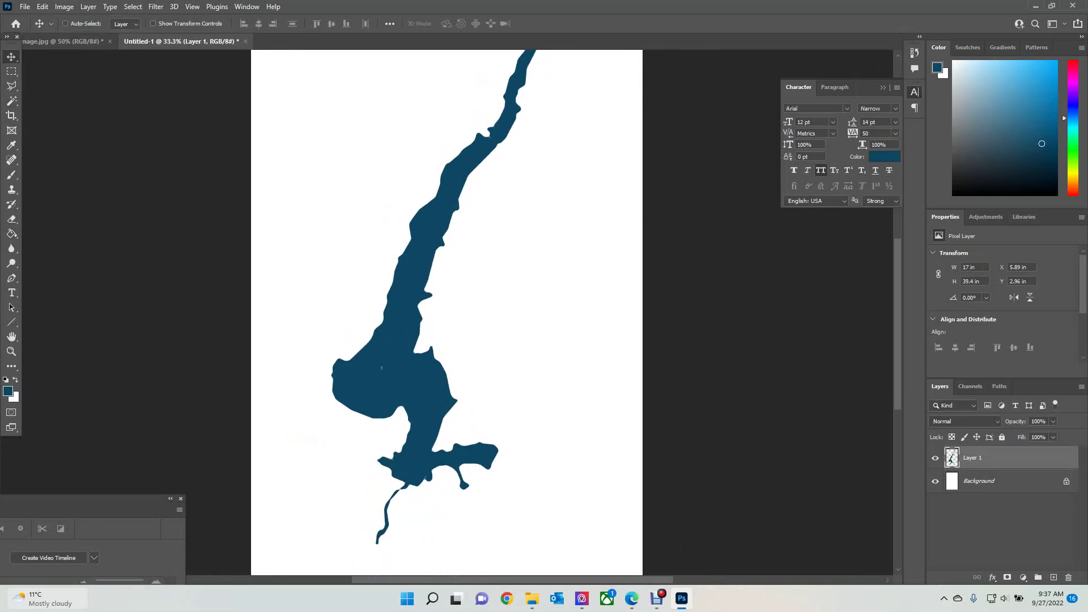
# - Paint over the small speck inside the lake with a 31 px soft brush in the lake's dark blue
pyautogui.press('b')
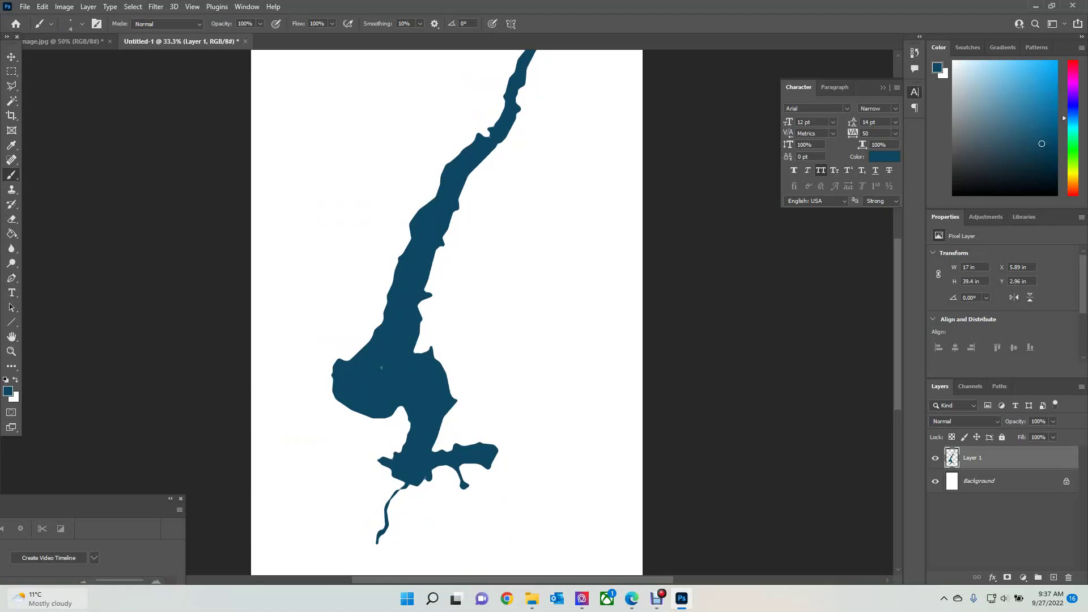
pyautogui.hotkey('ctrl', '+')
pyautogui.hotkey('ctrl', '+')
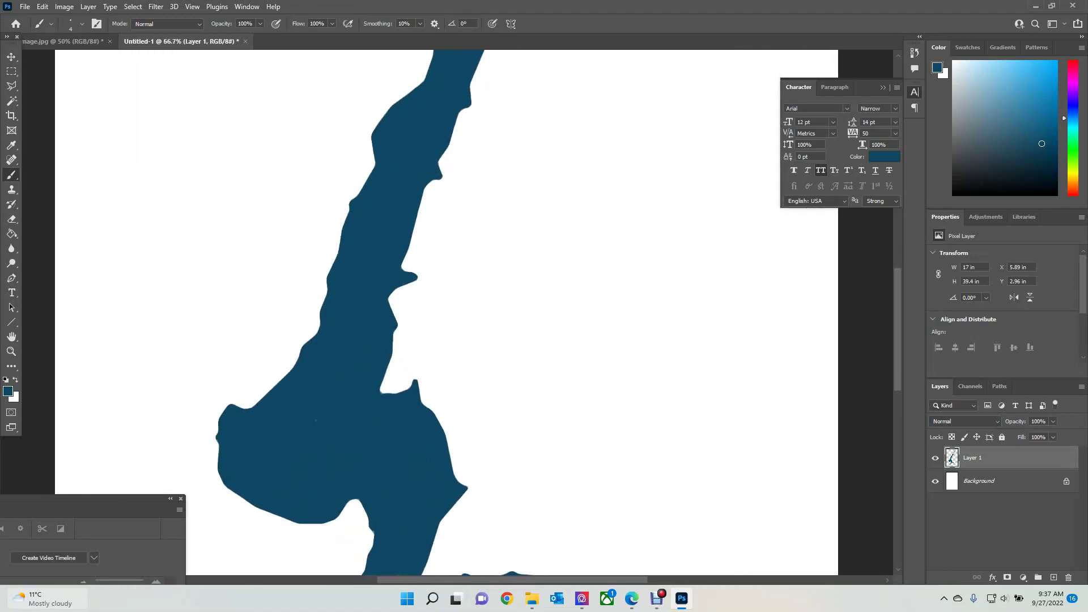
pyautogui.click(81, 24)
pyautogui.moveTo(65, 62); pyautogui.dragTo(75, 62)
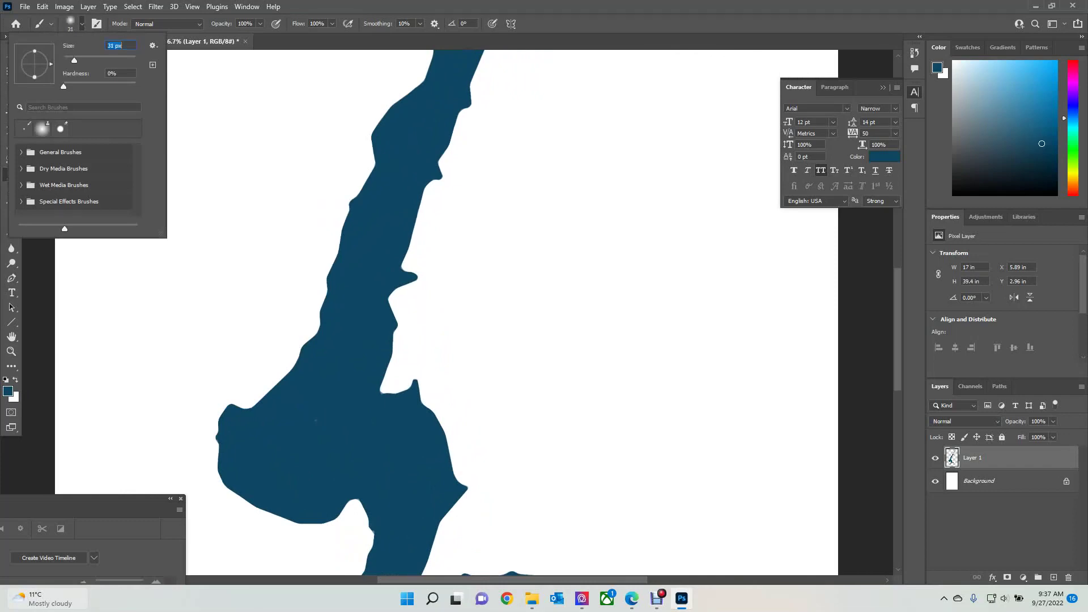
pyautogui.click(81, 24)
pyautogui.scroll(5, 447, 312)
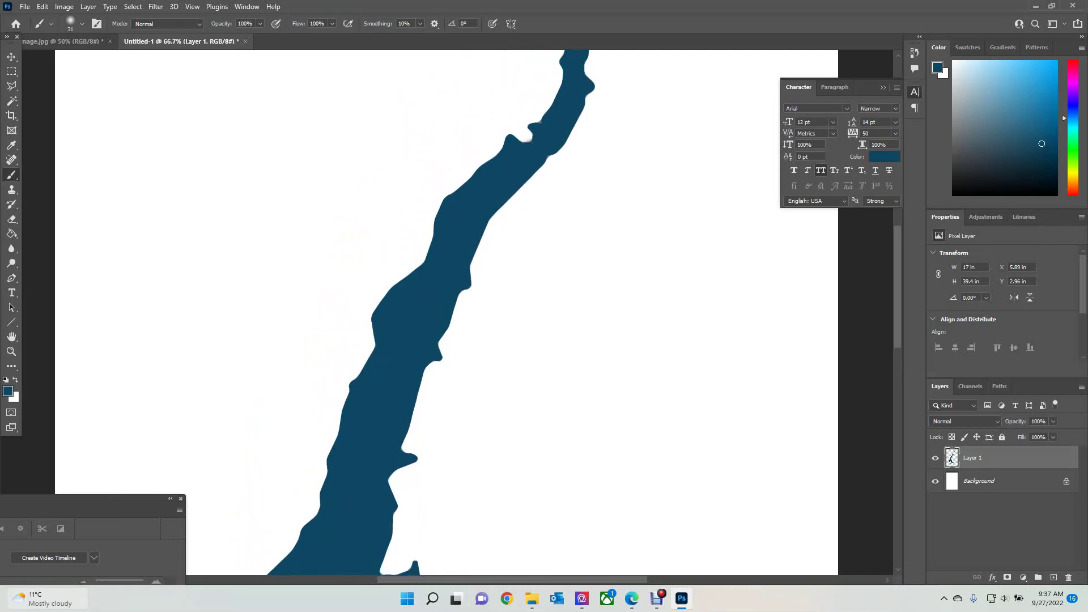
# - Enlarge the brush to 59 px and touch up the rough edges of the lake shape
pyautogui.click(82, 24)
pyautogui.moveTo(75, 62); pyautogui.dragTo(82, 62)
pyautogui.click(81, 24)
pyautogui.hotkey('ctrl', '-')
pyautogui.hotkey('ctrl', '-')
pyautogui.scroll(-5, 447, 312)
pyautogui.scroll(4, 448, 311)
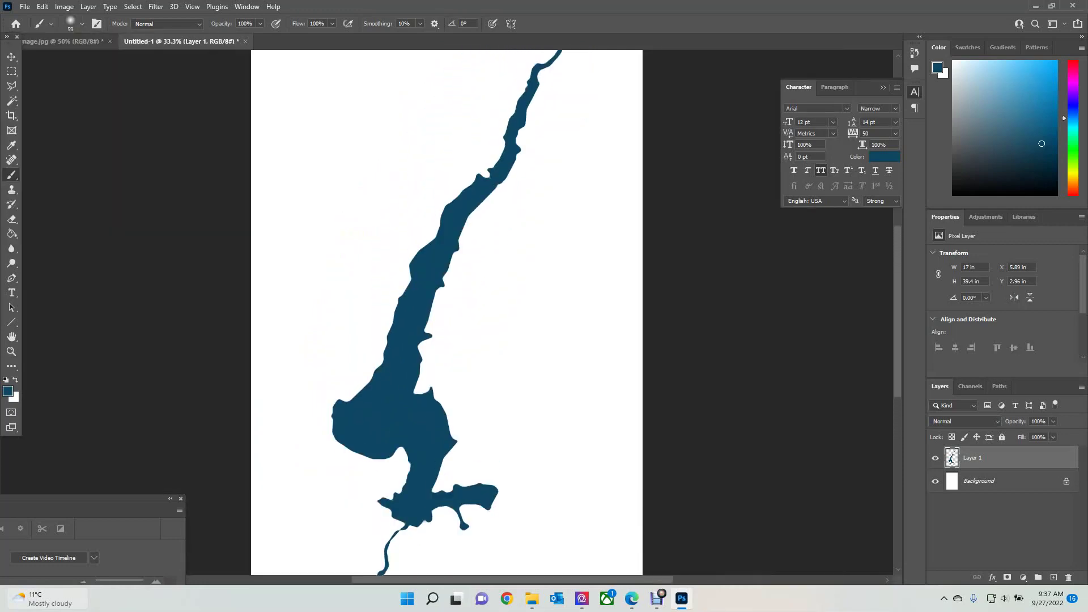
# - Desaturate the lake layer with Hue/Saturation by setting the saturation to -100
pyautogui.click(11, 57)
pyautogui.click(64, 7)
pyautogui.moveTo(82, 36)
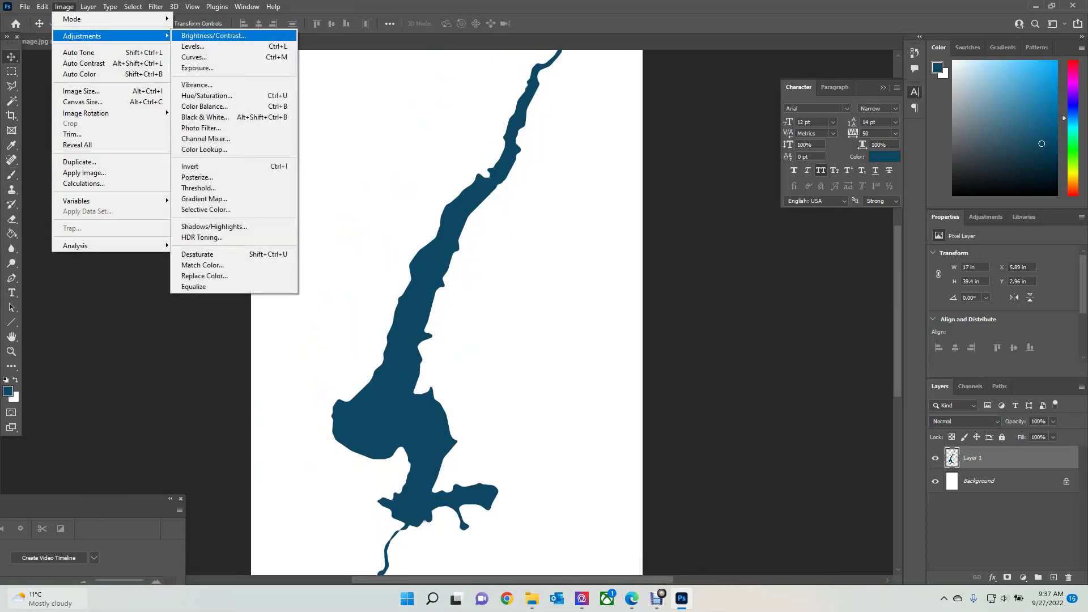
pyautogui.click(207, 95)
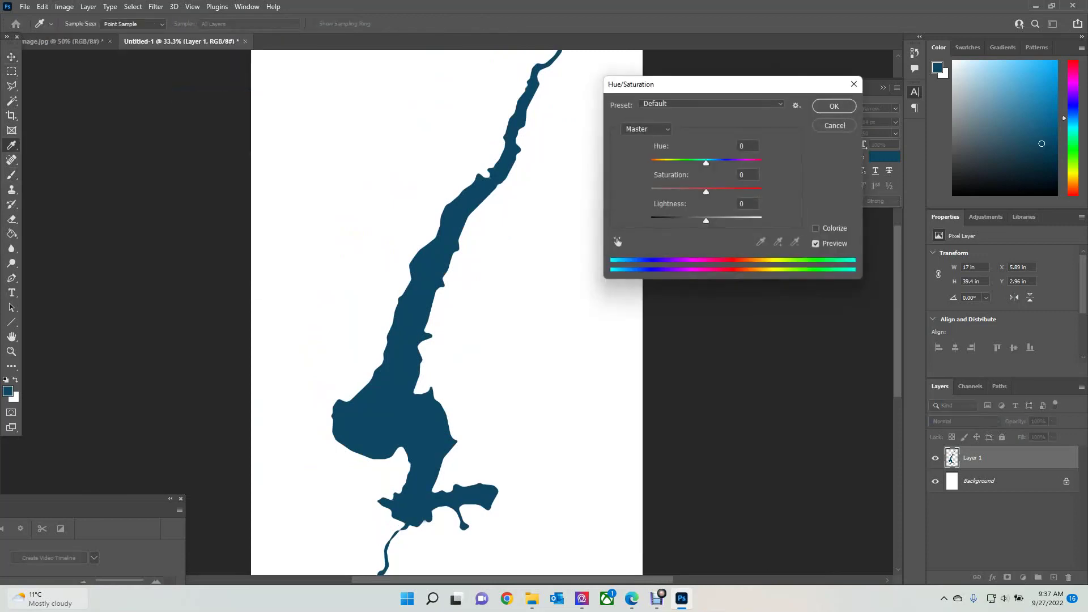
pyautogui.moveTo(706, 192); pyautogui.dragTo(651, 192)
pyautogui.click(834, 106)
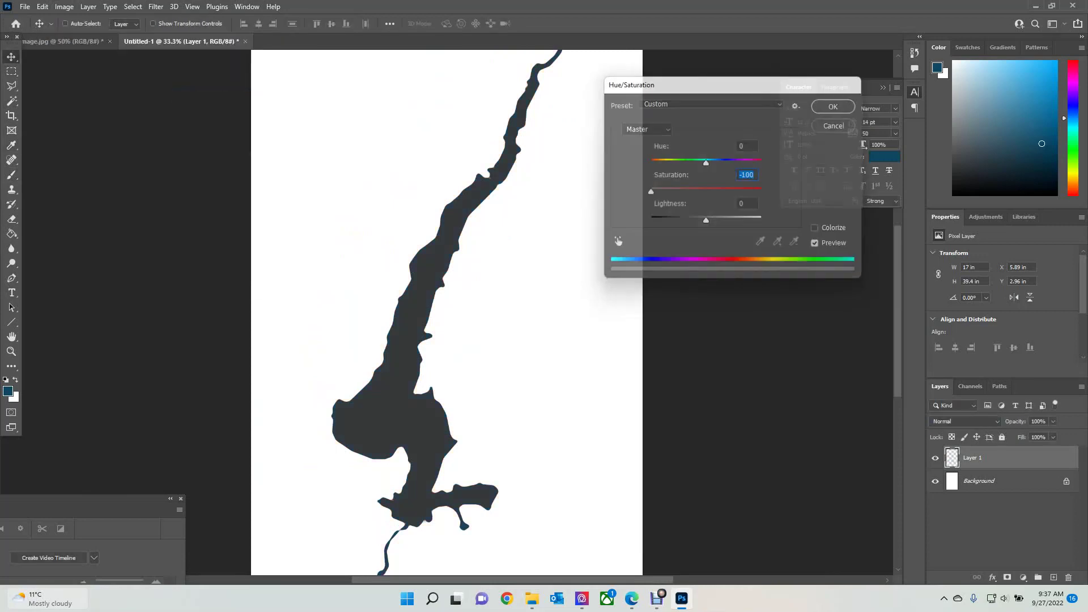
# - Reset the colors to default black and white and fill the lake shape with black using the Paint Bucket
pyautogui.press('d')
pyautogui.click(11, 233)
pyautogui.click(397, 369)
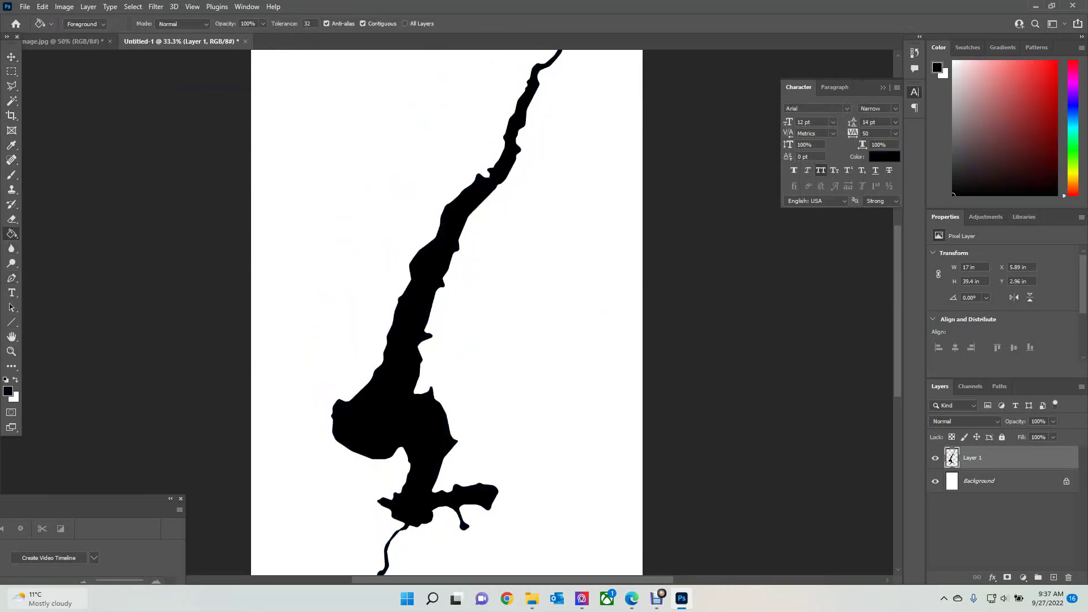
pyautogui.hotkey('ctrl', '-')
# - Save a copy of the silhouette as a JPEG named map in the Downloads folder
pyautogui.click(24, 6)
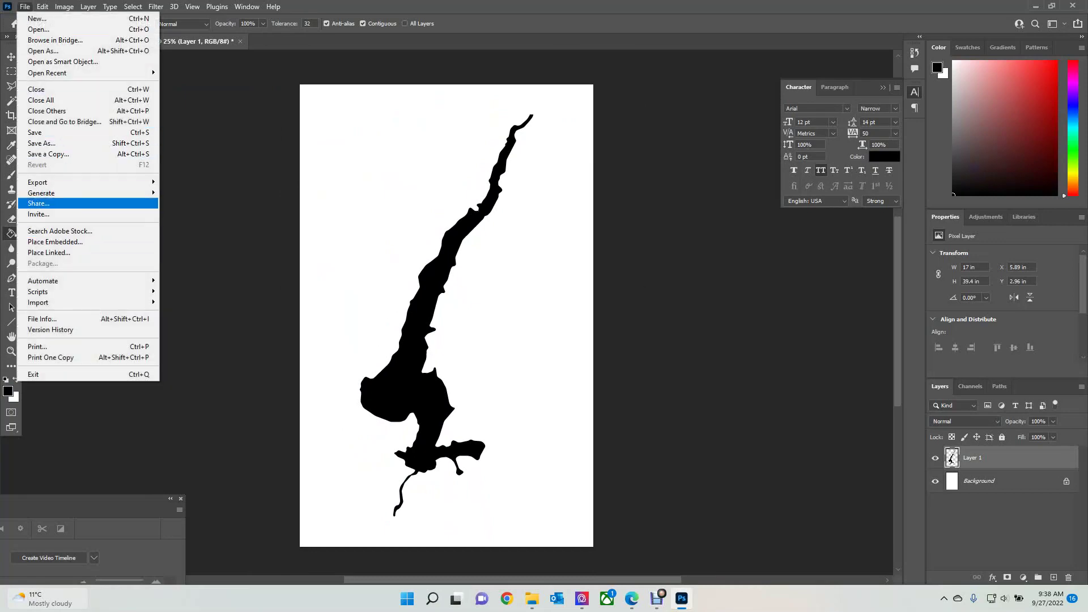
pyautogui.click(49, 155)
pyautogui.click(361, 438)
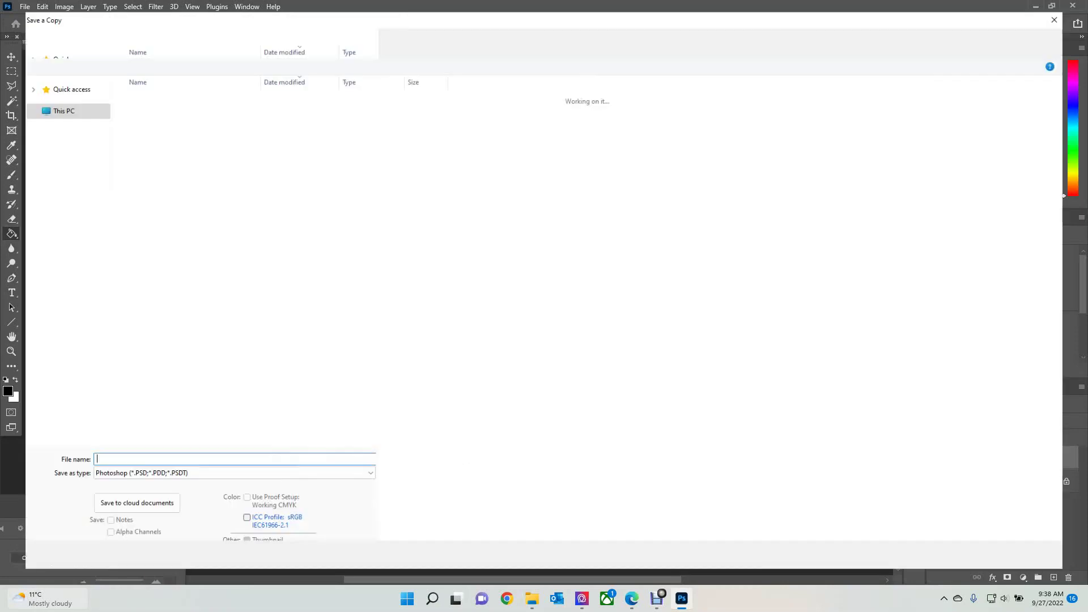
pyautogui.click(352, 480)
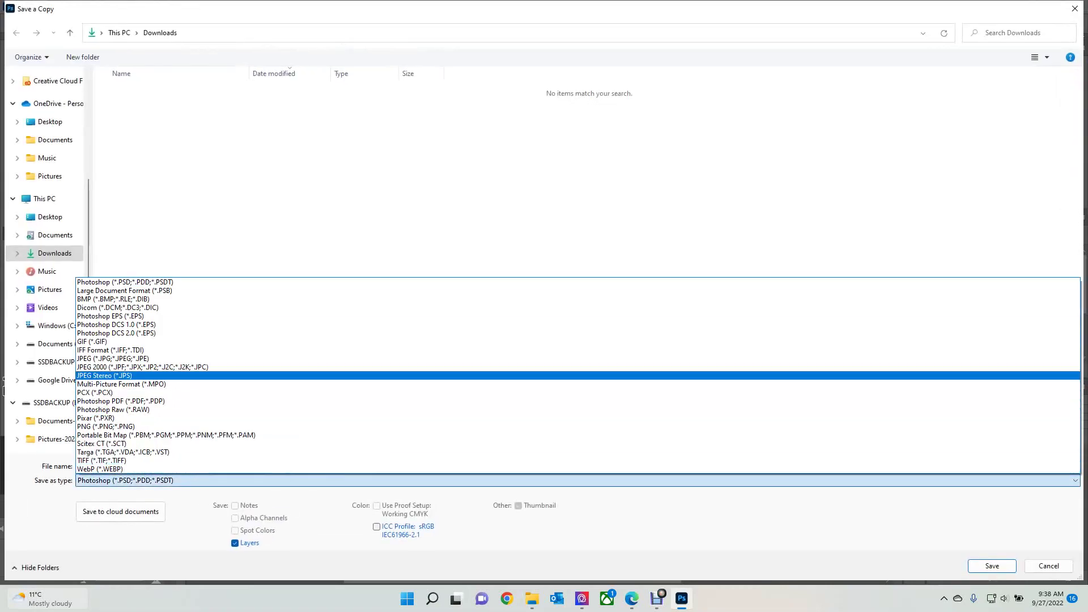
pyautogui.click(340, 360)
pyautogui.hotkey('shift', 'Tab')
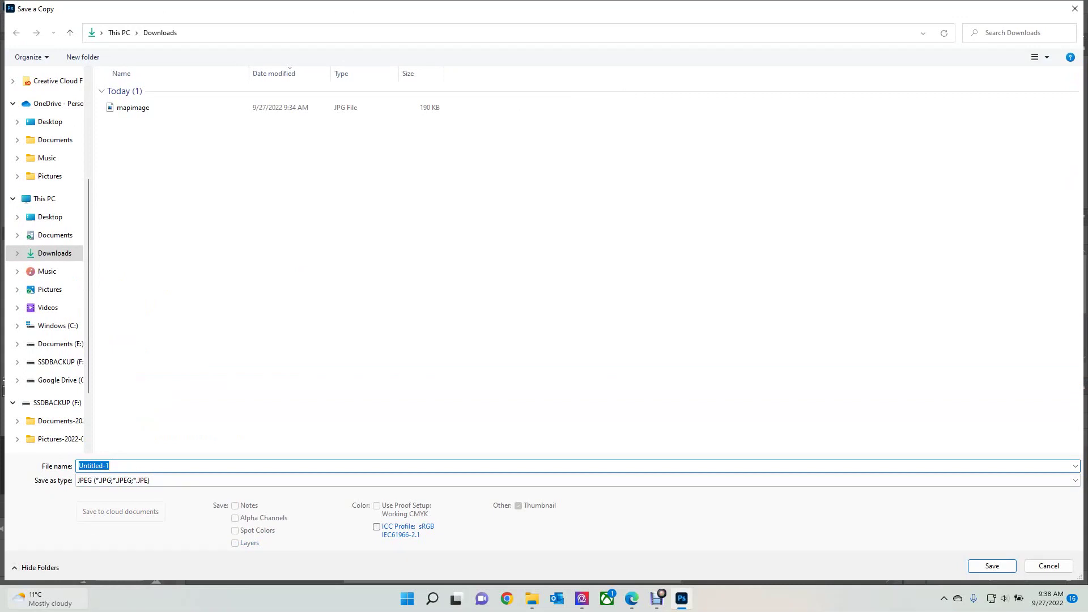
pyautogui.write('map')
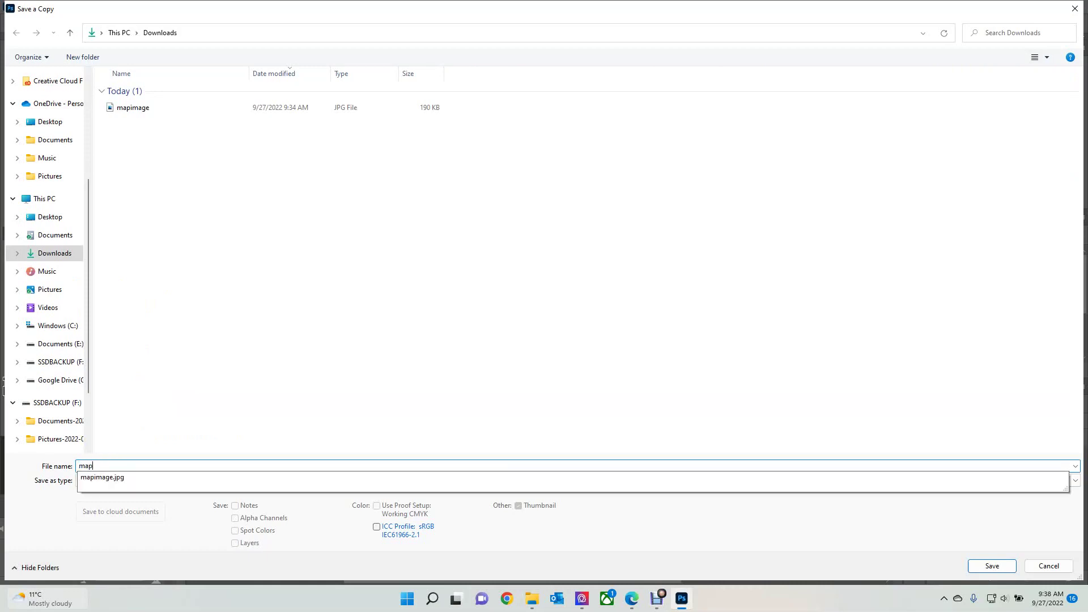
pyautogui.press('Return')
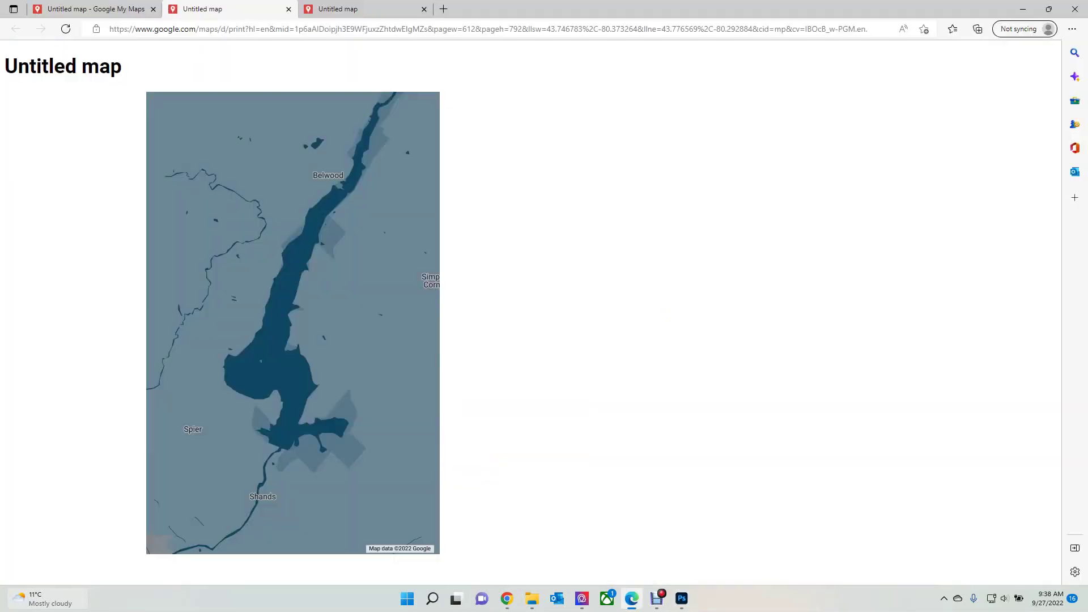
# - Go to the Convertio file converter website and load map.jpg from the Downloads folder for conversion
pyautogui.click(480, 29)
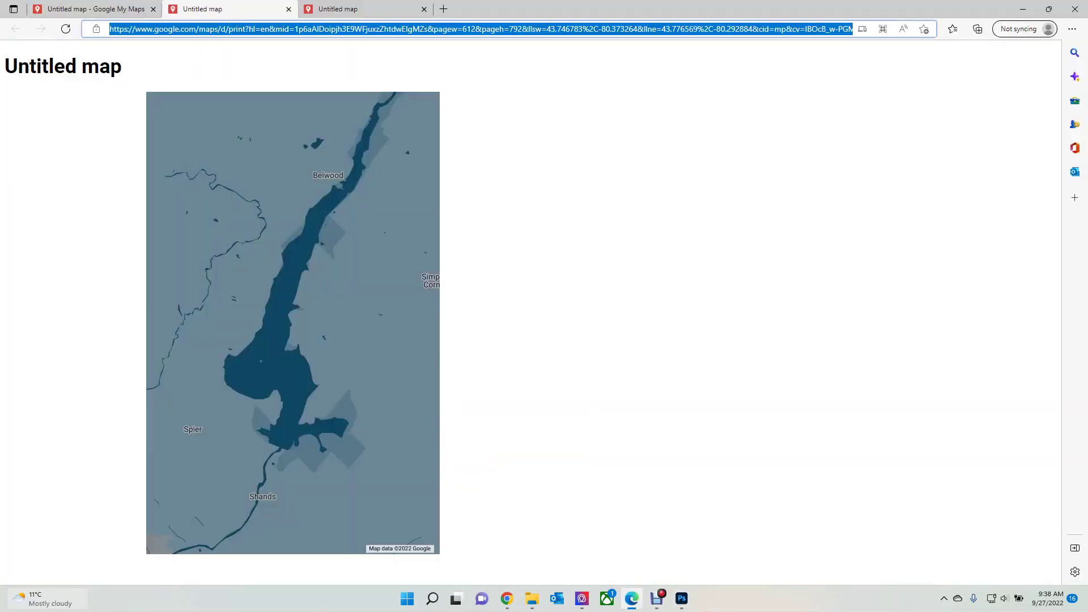
pyautogui.write('convert')
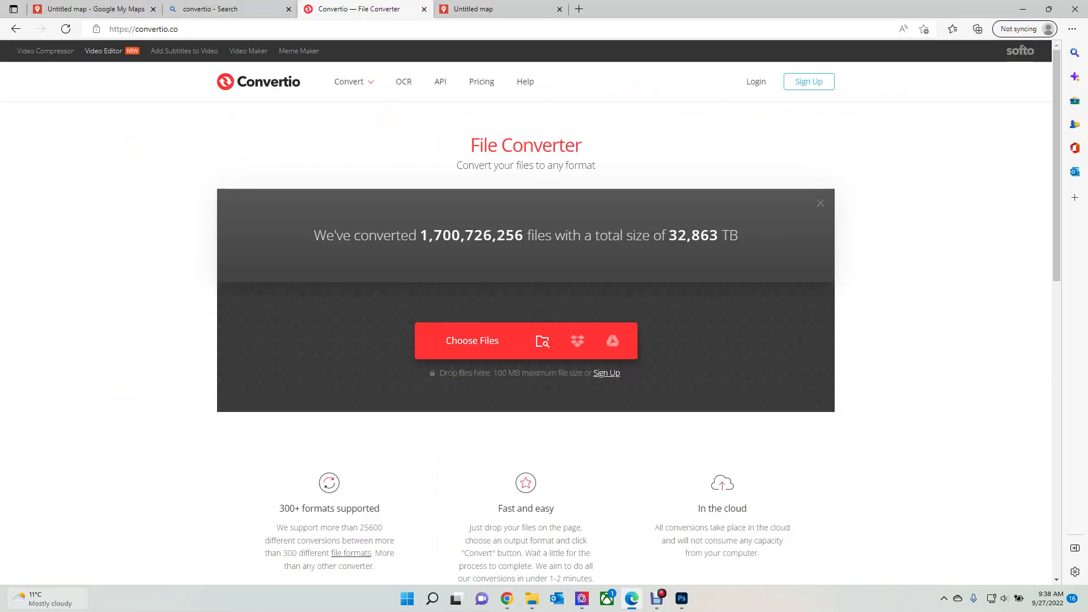
pyautogui.click(472, 340)
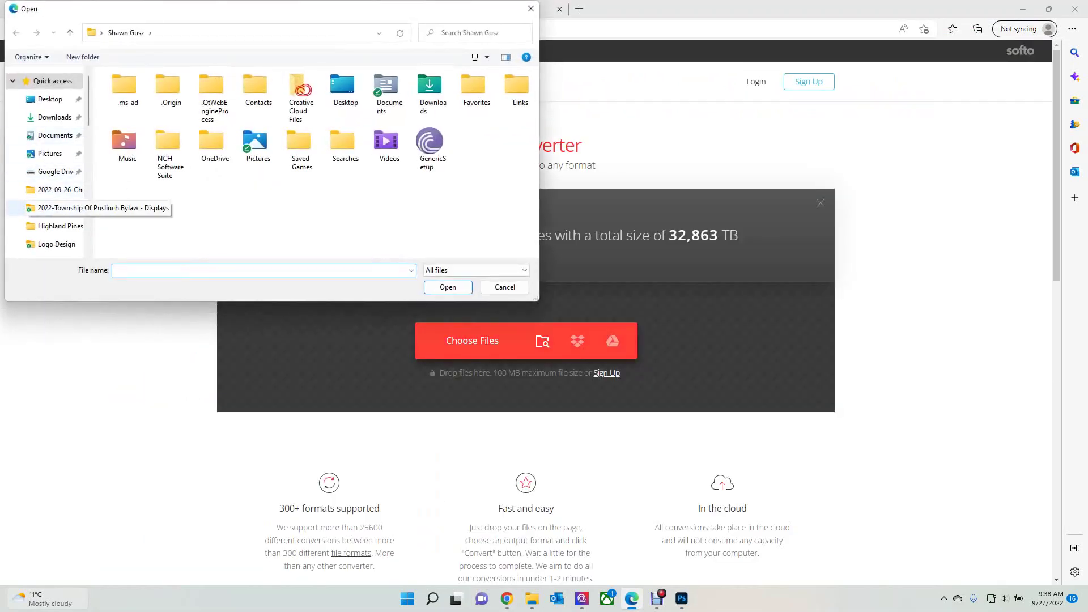
pyautogui.click(55, 117)
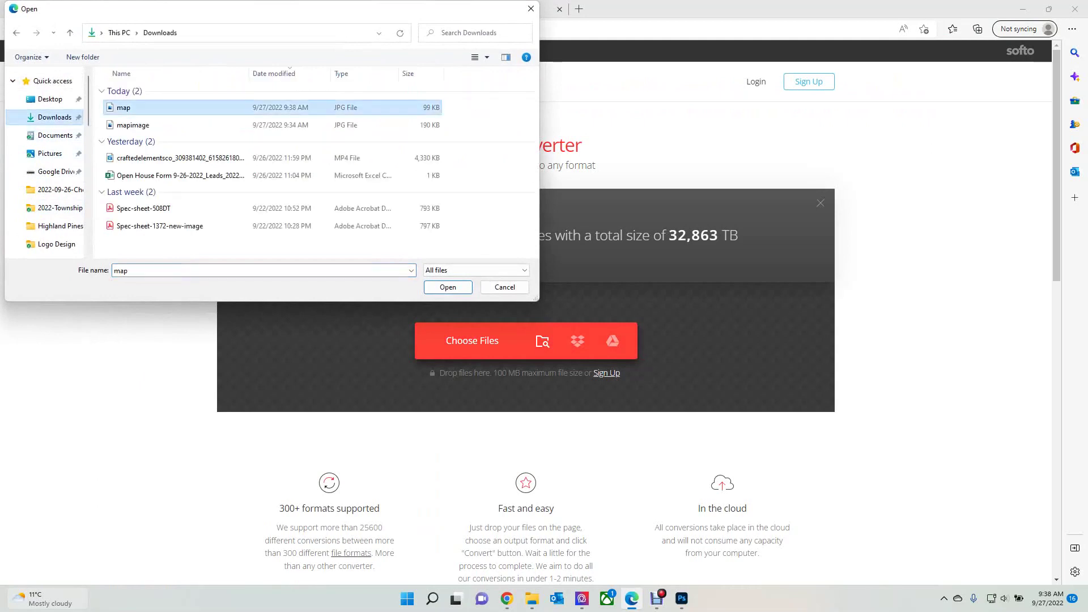
pyautogui.doubleClick(124, 108)
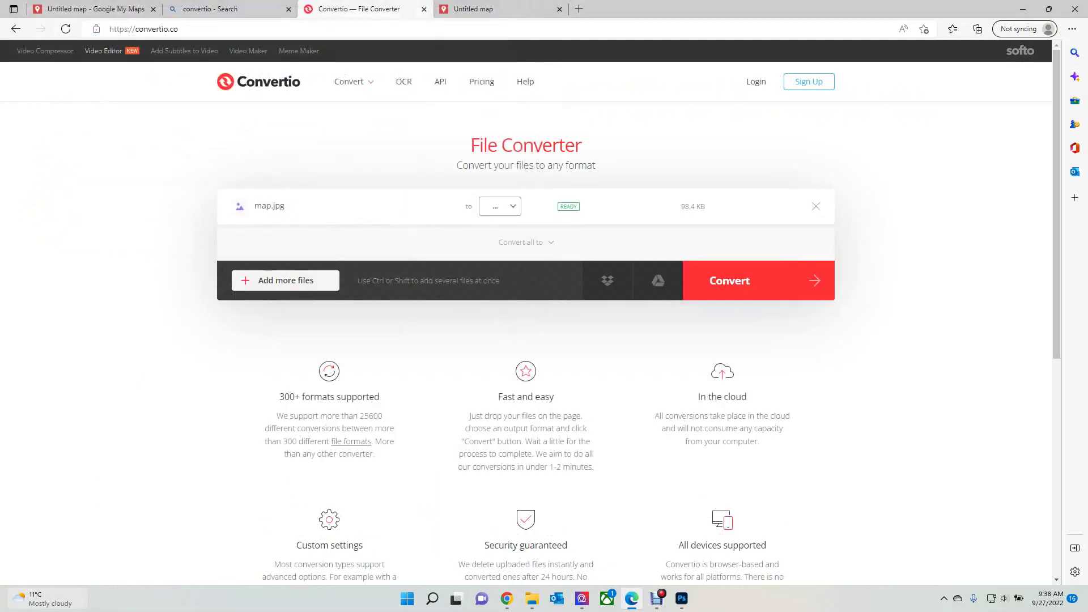
# - Convert map.jpg to the SVG vector format and download the resulting map.svg
pyautogui.click(499, 206)
pyautogui.moveTo(502, 358)
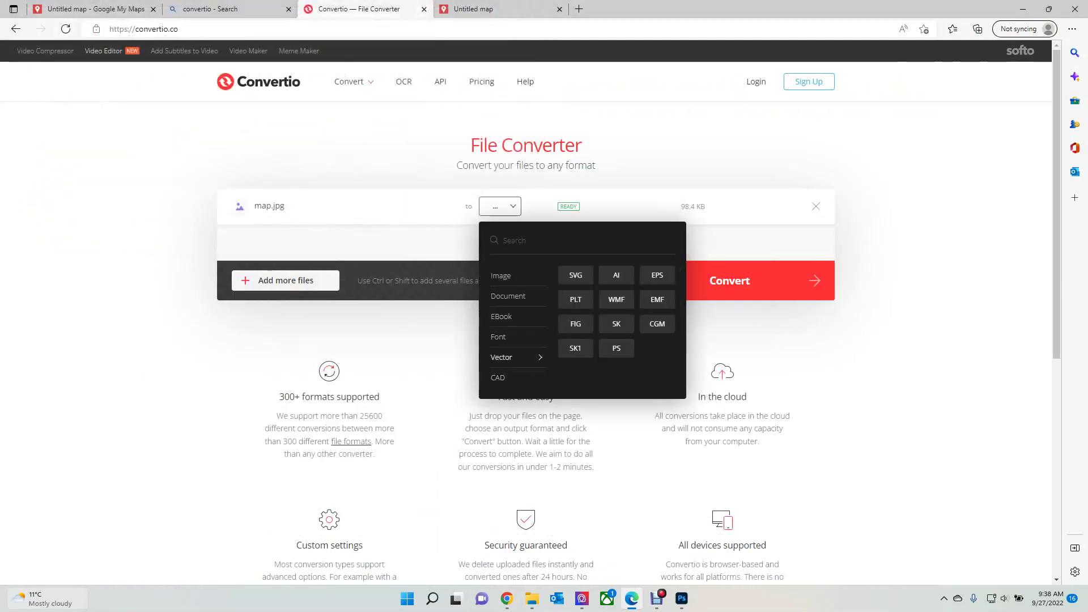
pyautogui.click(576, 275)
pyautogui.click(731, 280)
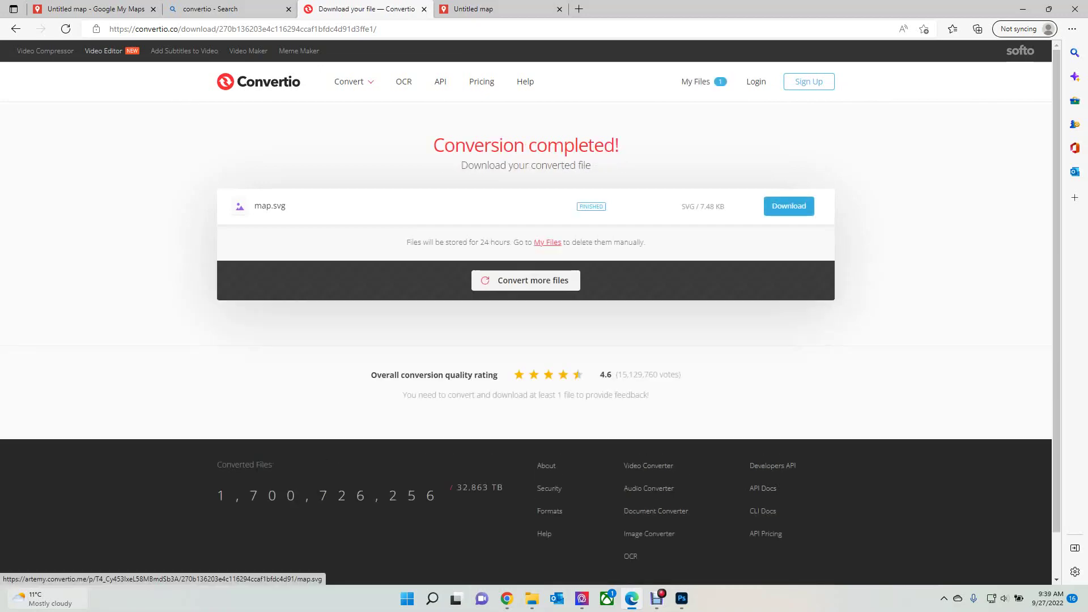
pyautogui.click(788, 206)
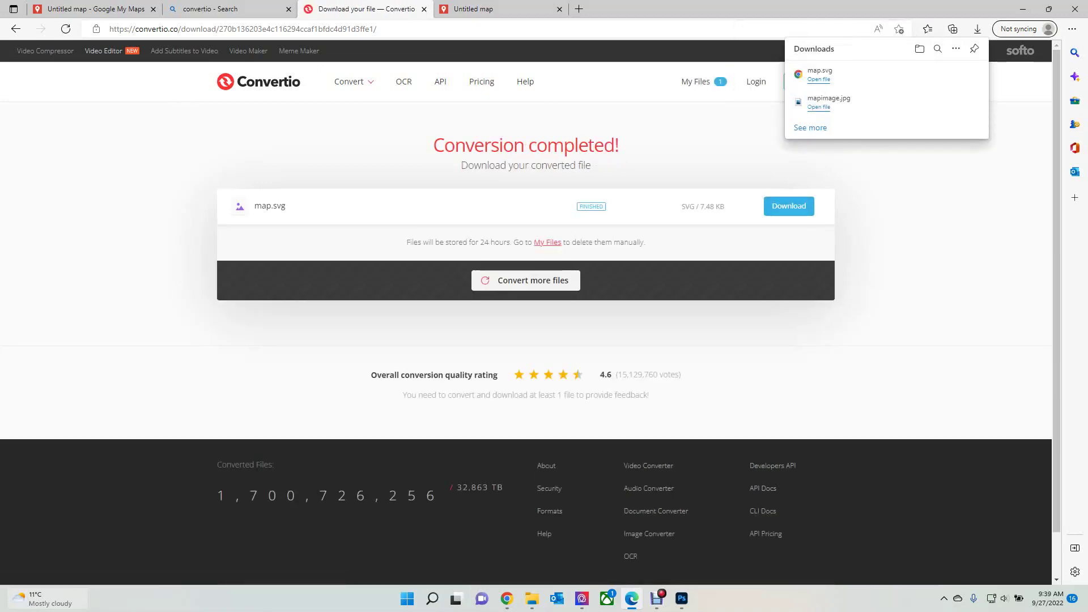
# - Open the downloaded map.svg and examine the whole lake silhouette at 25% zoom
pyautogui.click(818, 80)
pyautogui.scroll(-11, 526, 308)
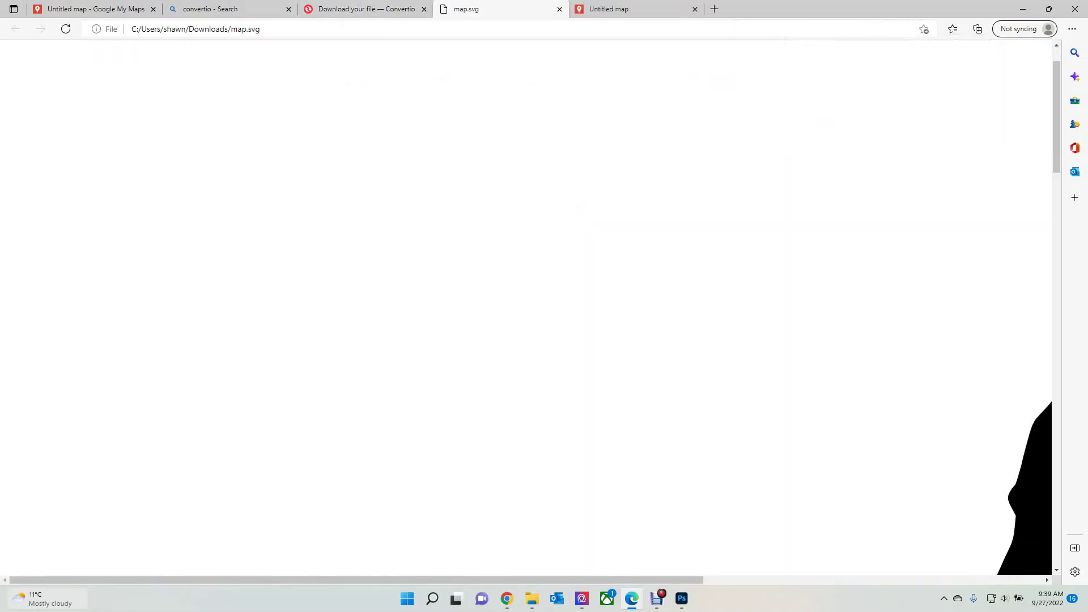
pyautogui.scroll(-7, 526, 308)
pyautogui.scroll(2, 525, 308)
pyautogui.scroll(4, 526, 308)
pyautogui.hotkey('ctrl', '-')
pyautogui.hotkey('ctrl', '-')
pyautogui.hotkey('ctrl', '-')
pyautogui.hotkey('ctrl', '-')
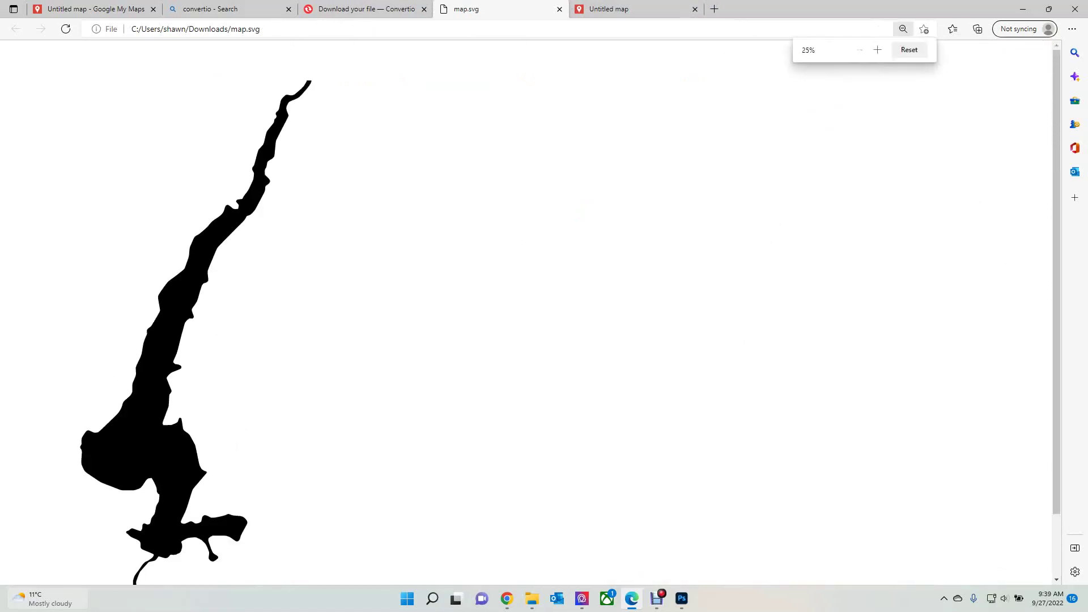
pyautogui.scroll(-3, 526, 308)
pyautogui.scroll(3, 526, 307)
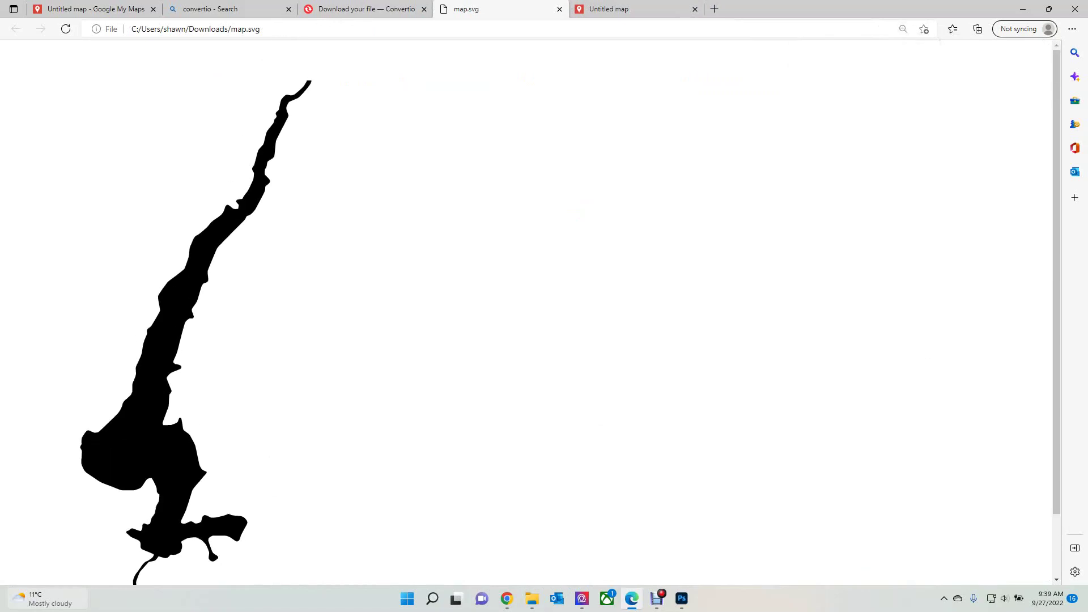
pyautogui.rightClick(221, 239)
pyautogui.click(176, 303)
pyautogui.rightClick(177, 304)
pyautogui.click(175, 303)
pyautogui.rightClick(170, 280)
pyautogui.press('Escape')
pyautogui.scroll(-1, 527, 311)
pyautogui.scroll(1, 527, 311)
pyautogui.scroll(-1, 527, 312)
pyautogui.scroll(1, 526, 311)
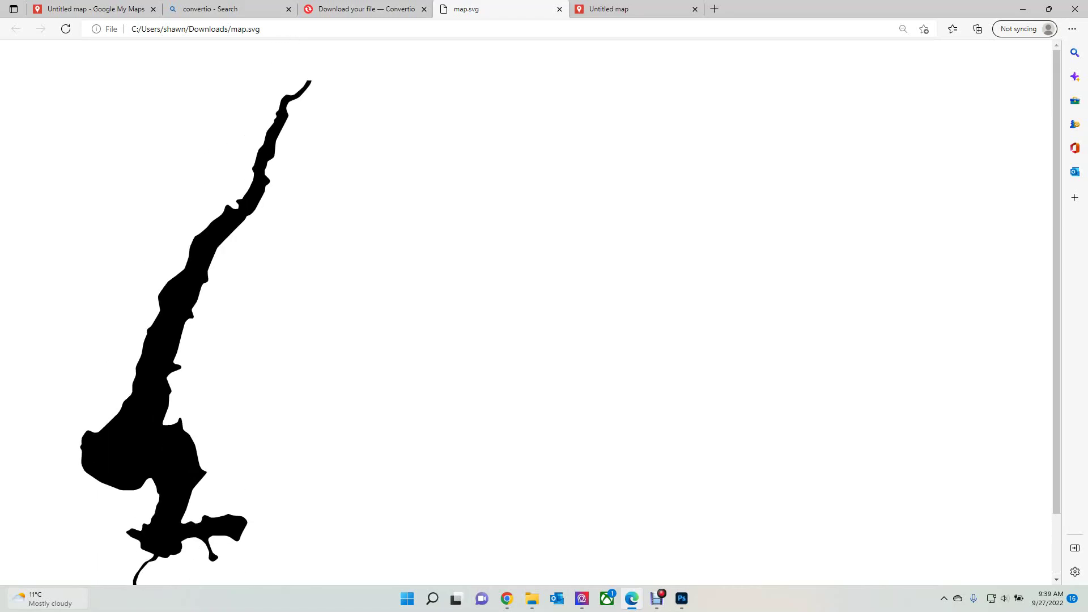